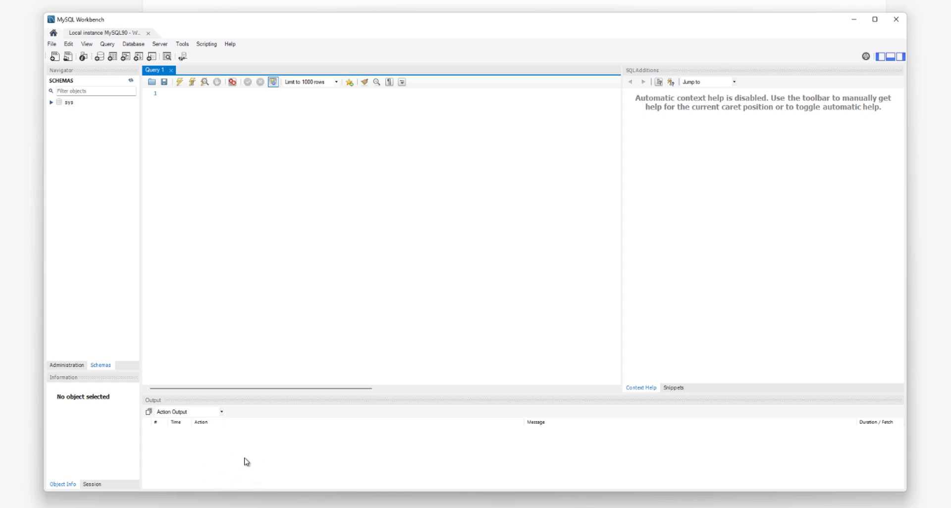
left_click(198, 128)
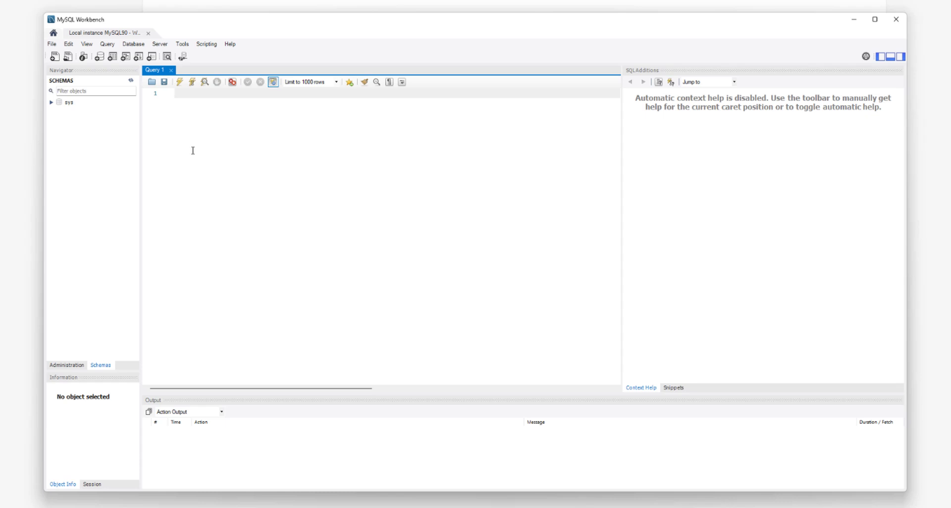
left_click(77, 366)
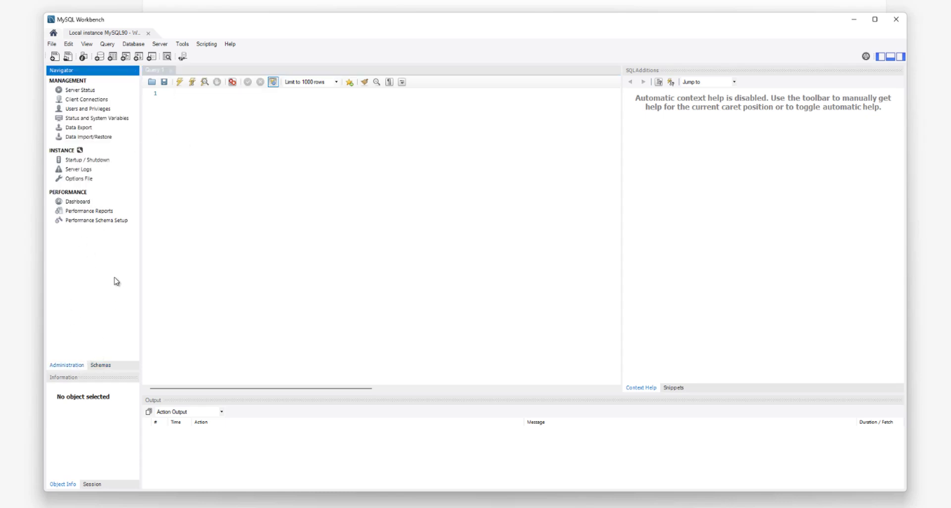
left_click(98, 367)
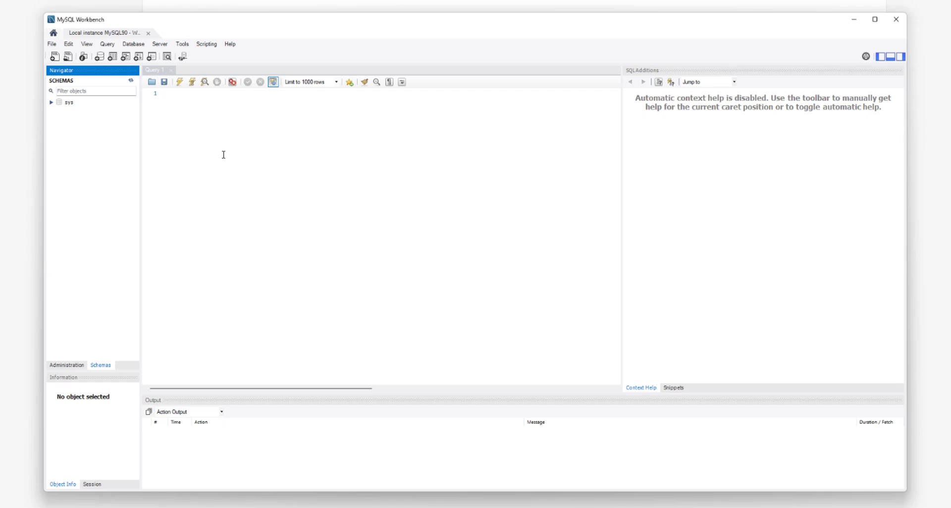
- Start a new schema and name it prueba, keeping the default charset and collation
left_click(100, 57)
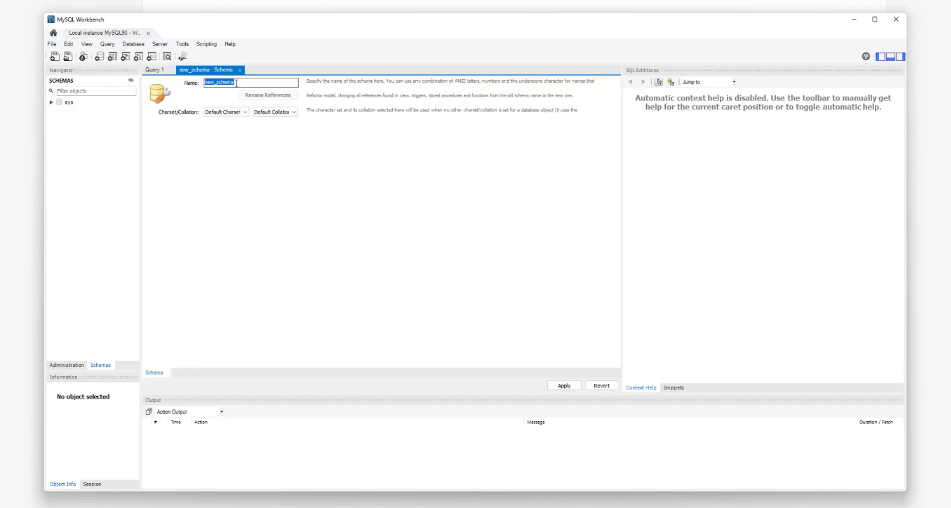
type("persons")
key("BackSpace")
key("BackSpace")
key("BackSpace")
key("BackSpace")
key("BackSpace")
key("BackSpace")
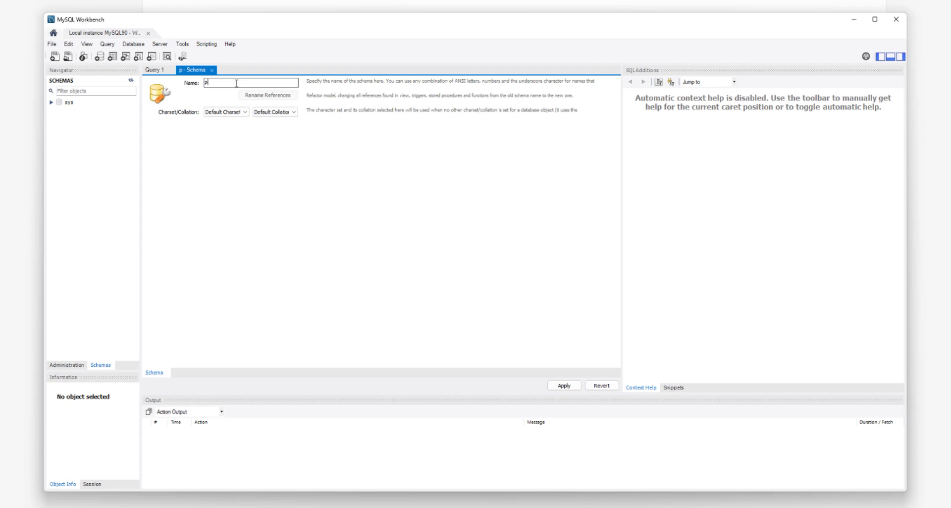
type("RUEBA")
key("BackSpace")
key("BackSpace")
key("BackSpace")
key("BackSpace")
key("BackSpace")
type("rueba")
- Apply the script that creates the prueba schema and finish the wizard
left_click(563, 385)
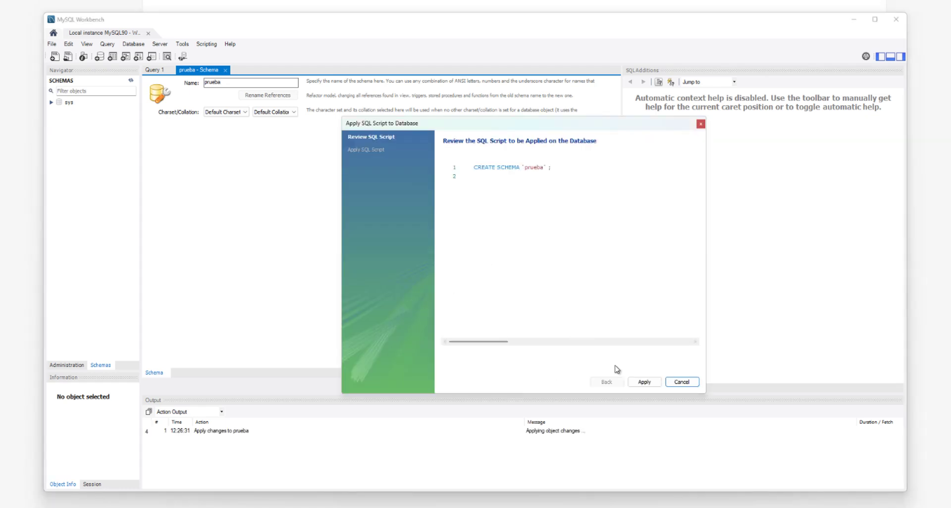
left_click(644, 382)
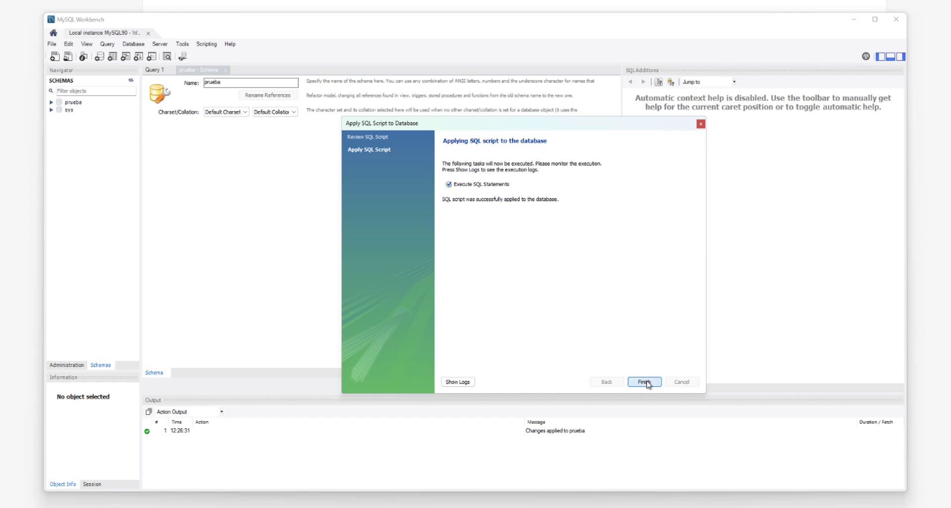
left_click(644, 382)
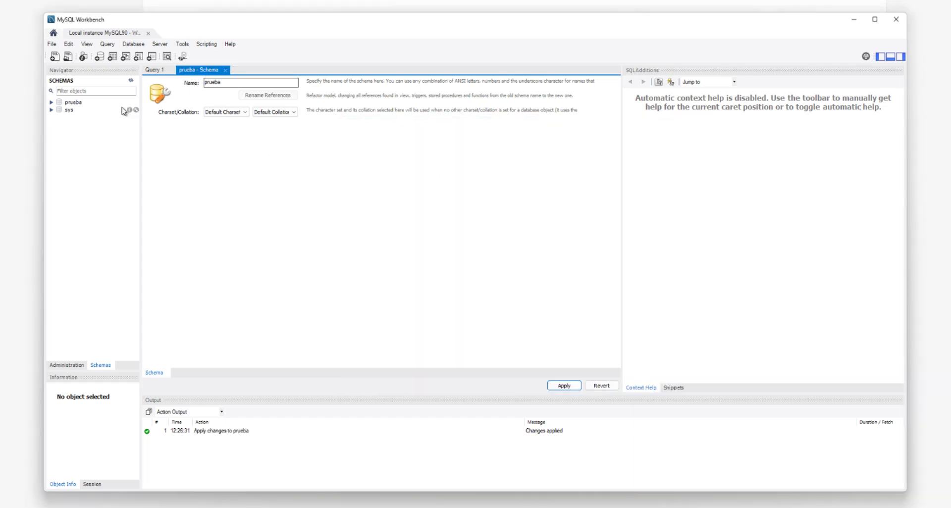
- Make prueba the default schema and close its schema editor
double_click(72, 103)
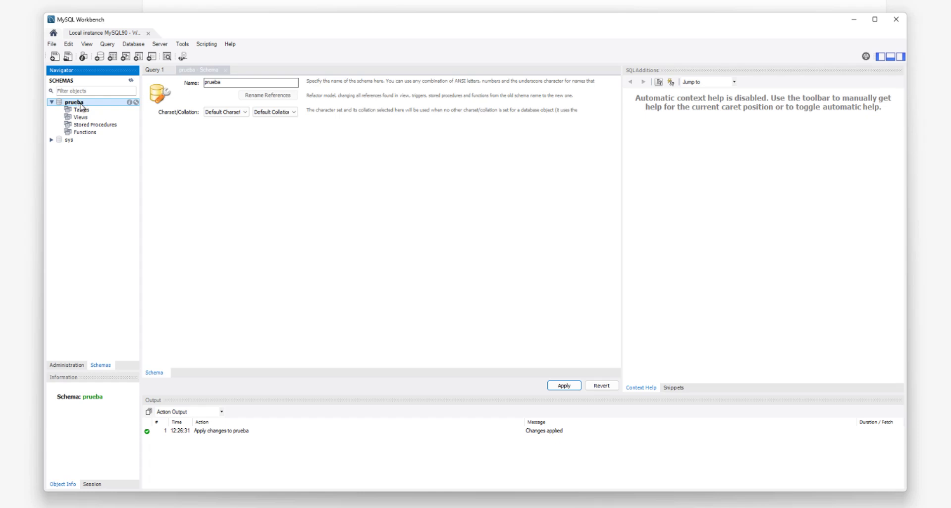
left_click(228, 73)
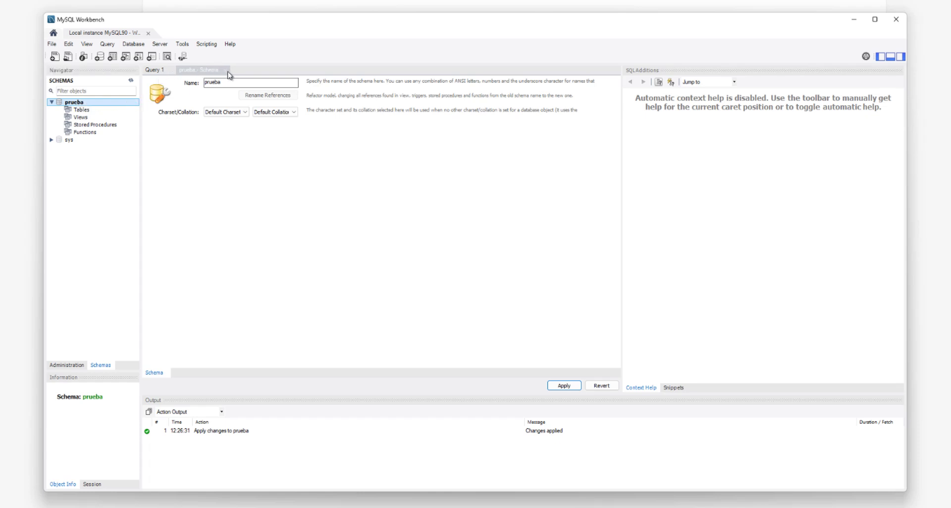
left_click(226, 72)
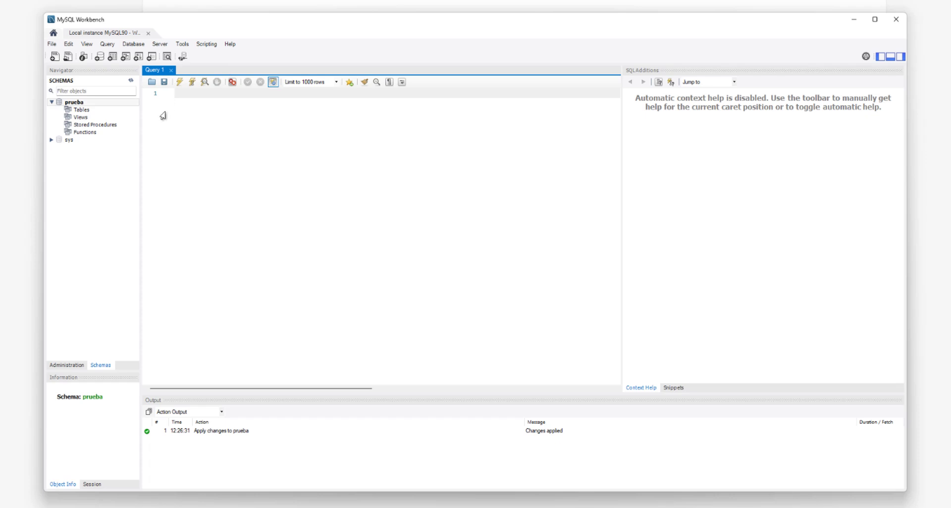
- Define a new table cliente in prueba with an INT column idcliente as primary key, not null and auto-increment
left_click(81, 110)
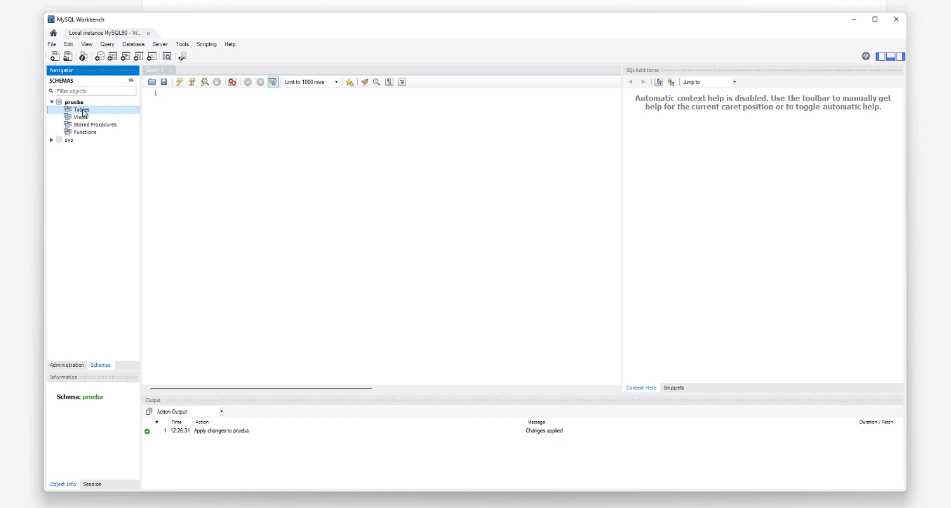
right_click(83, 114)
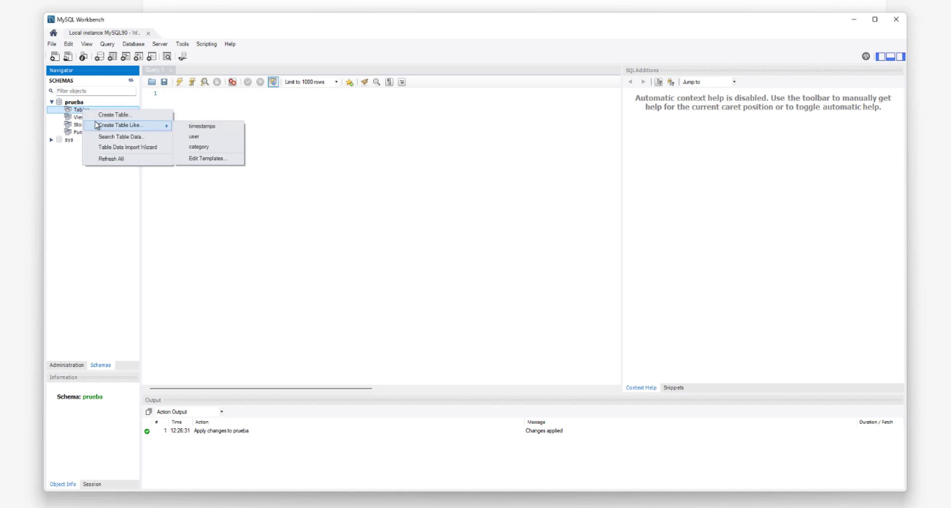
left_click(101, 115)
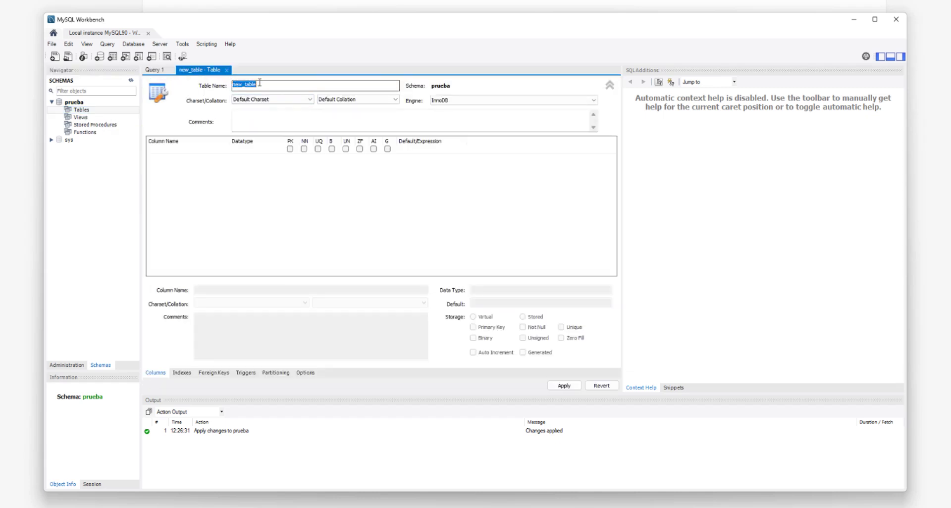
type("d")
left_click(294, 153)
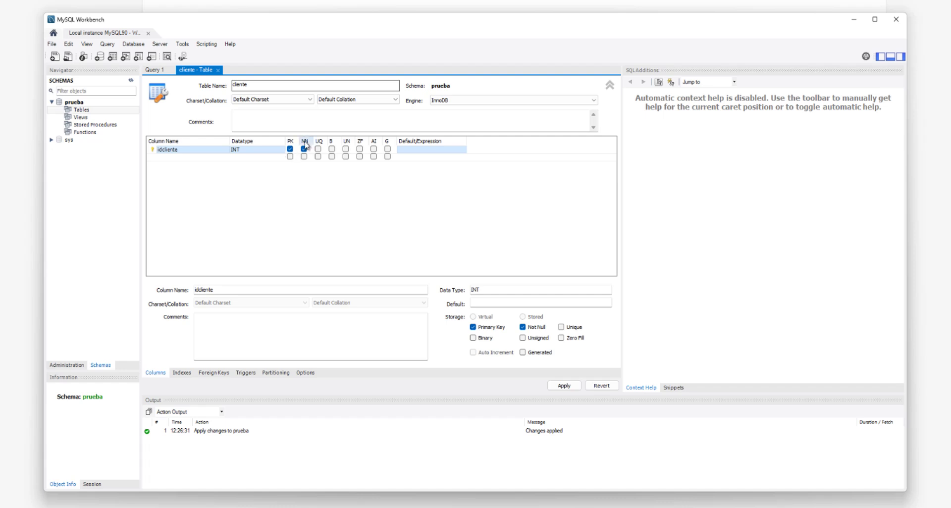
left_click(373, 149)
- Try to add a VARCHAR(45) column clientecol to the new cliente table
double_click(174, 159)
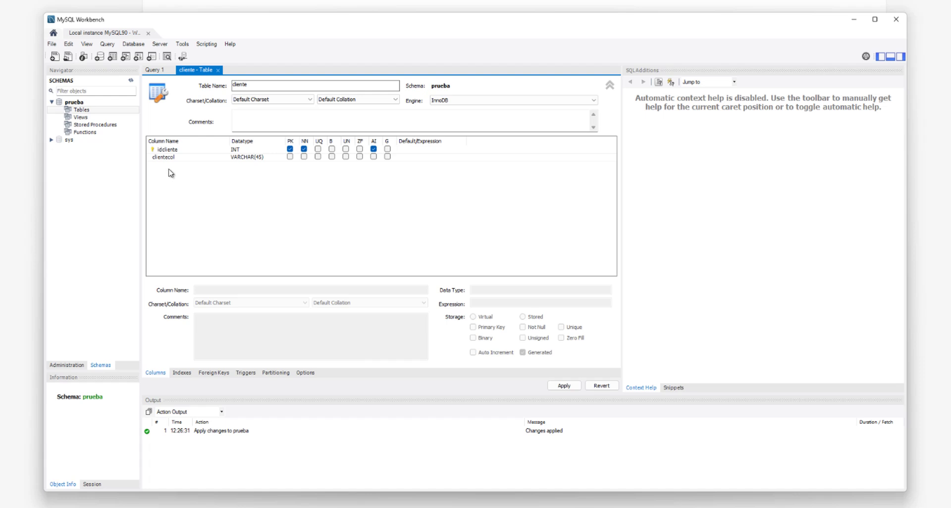
left_click(184, 158)
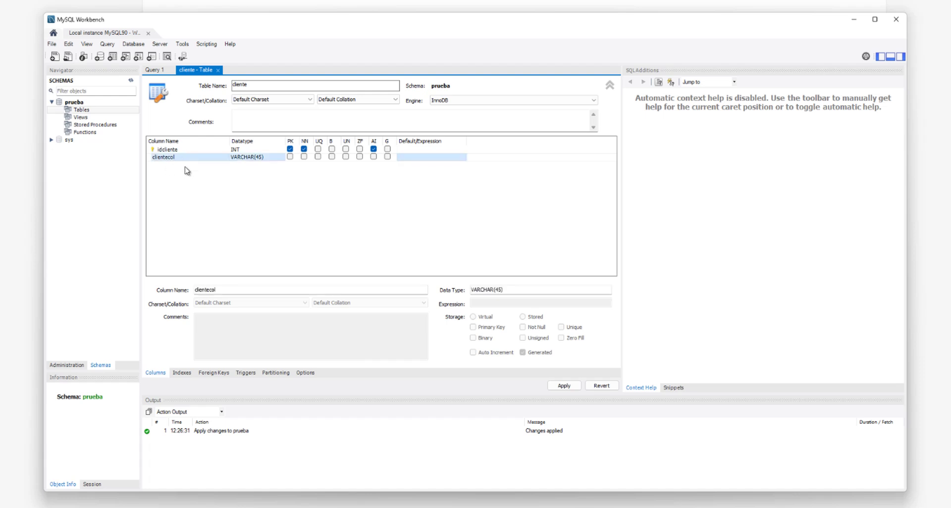
left_click(186, 169)
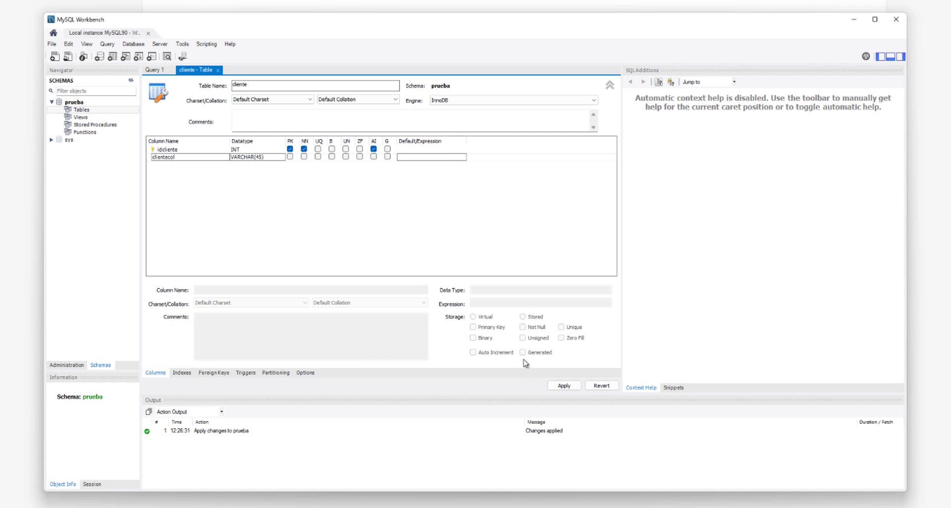
- Apply the script that creates the cliente table in the database and finish the wizard
left_click(563, 385)
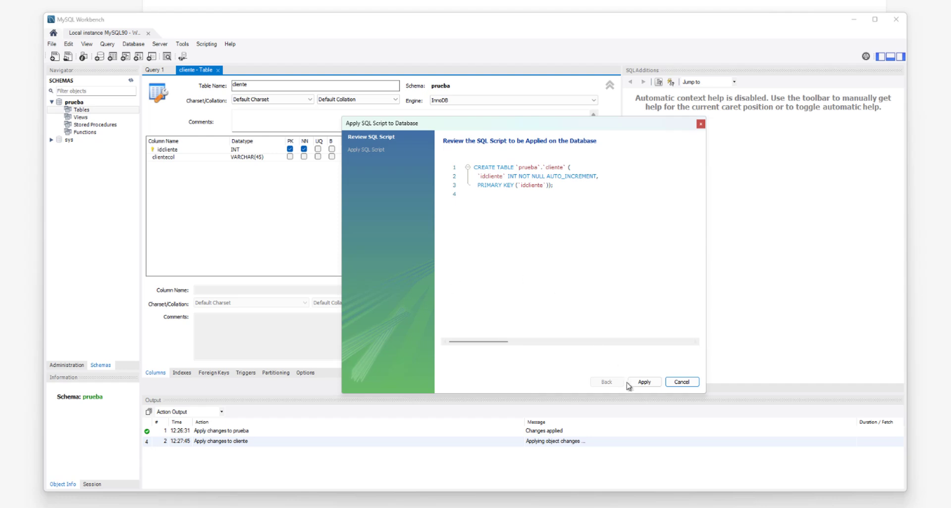
left_click(641, 386)
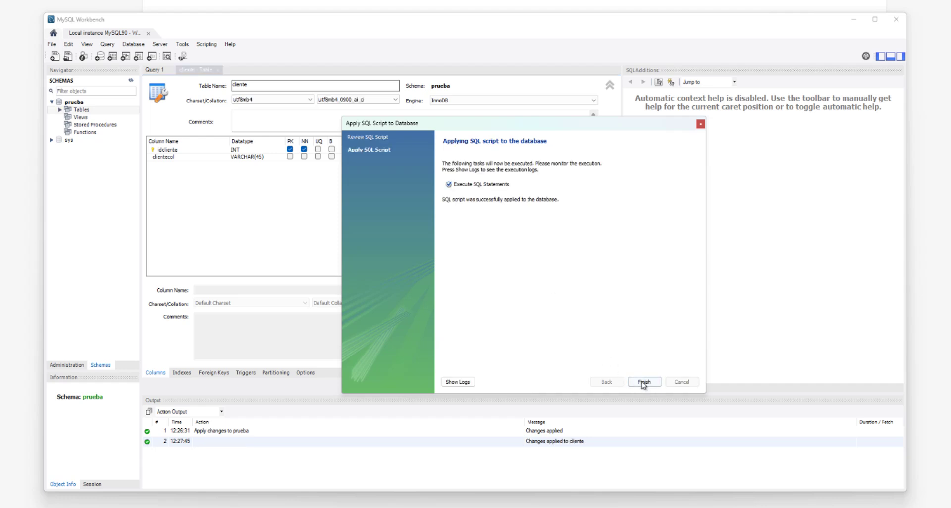
left_click(643, 382)
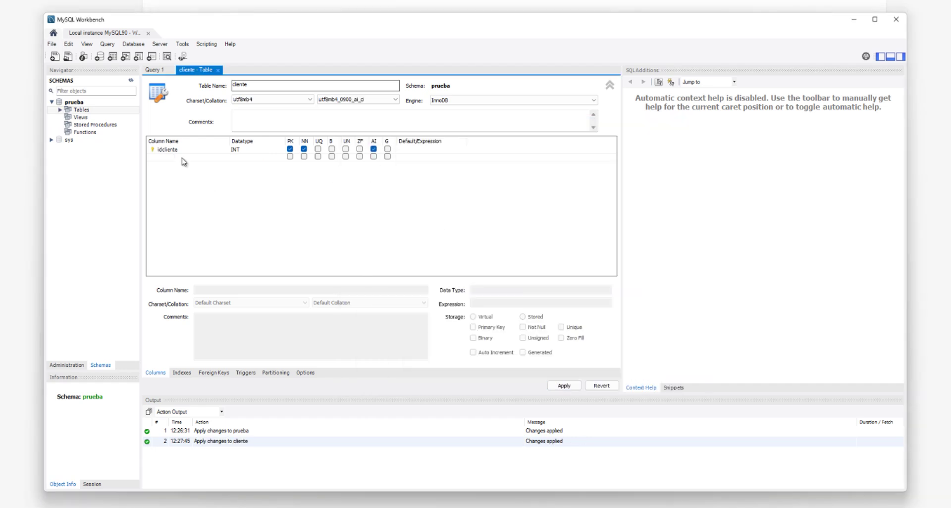
- Add a VARCHAR(45) column clientecol to the cliente table and apply the change to the database
double_click(177, 157)
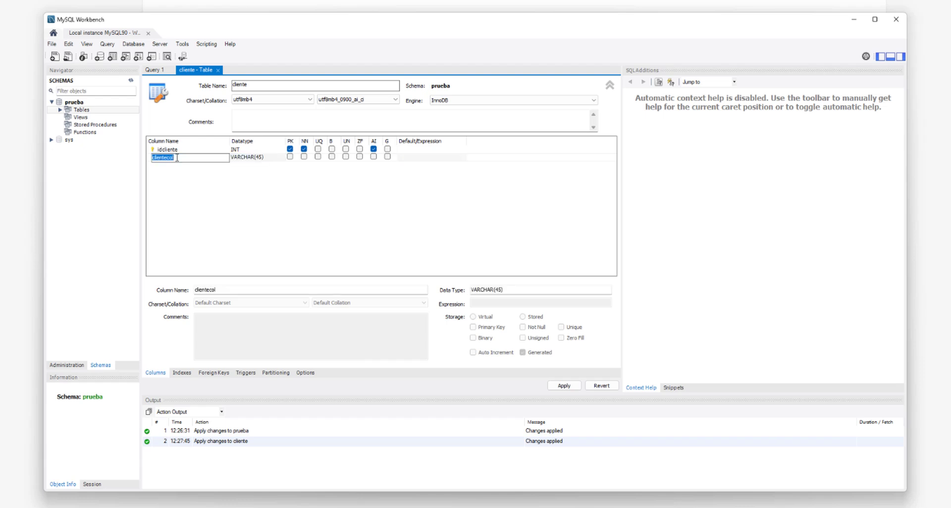
left_click(261, 158)
left_click(261, 157)
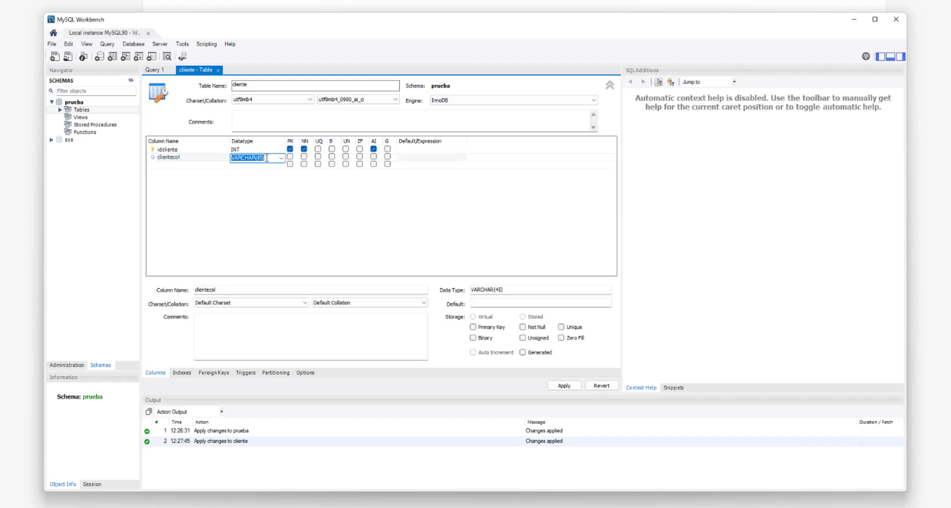
double_click(263, 157)
left_click(276, 193)
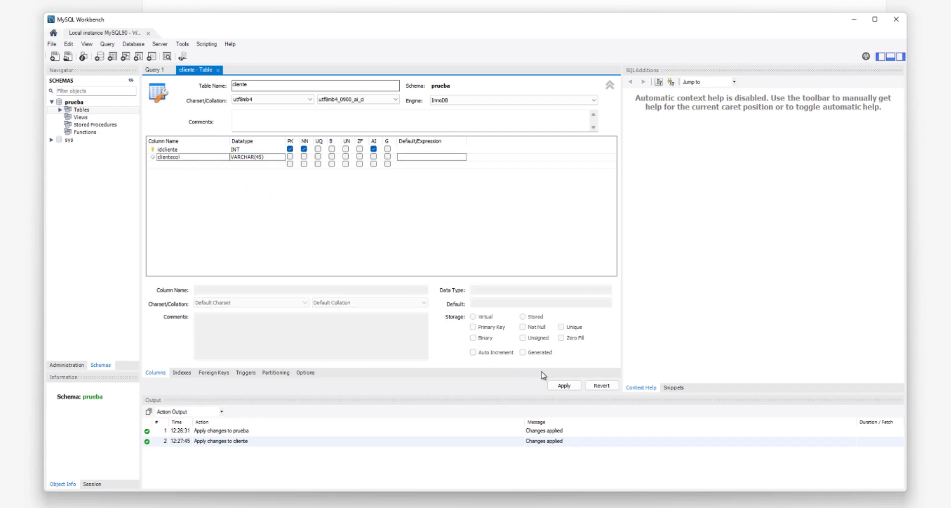
left_click(564, 385)
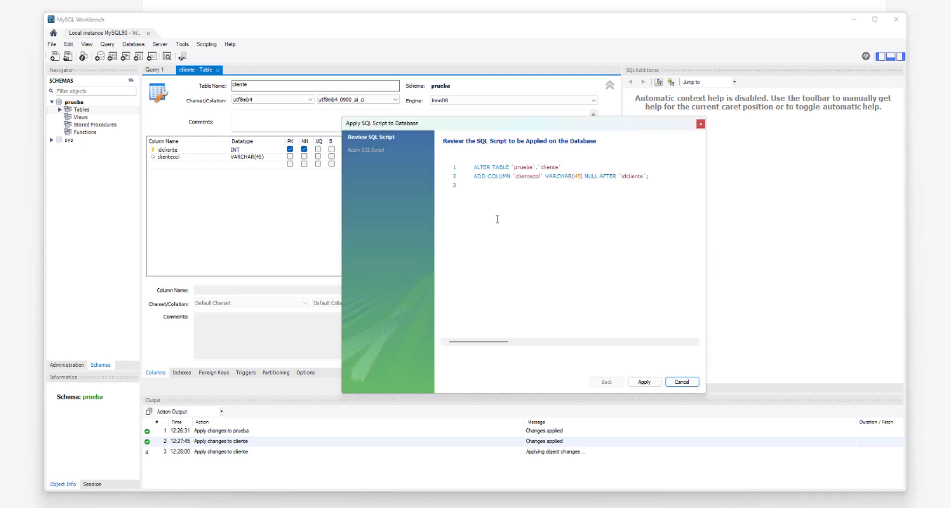
left_click(639, 382)
left_click(644, 382)
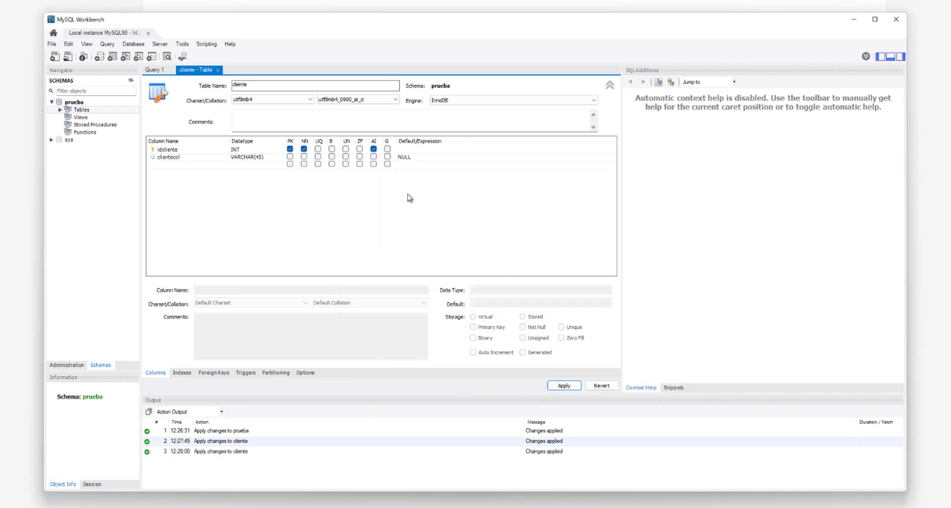
- Add an INT column edad to the cliente table and apply the change to the database
left_click(174, 166)
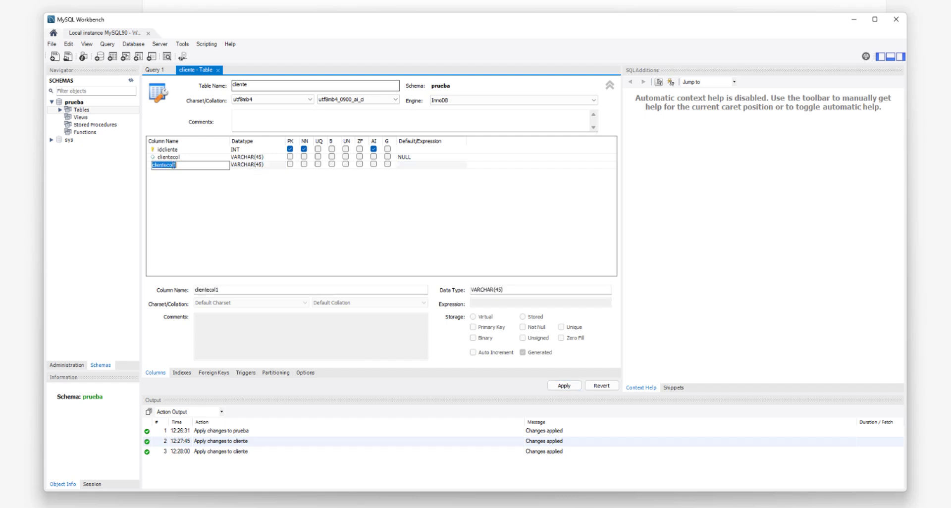
type("edad")
key("Tab")
type("in")
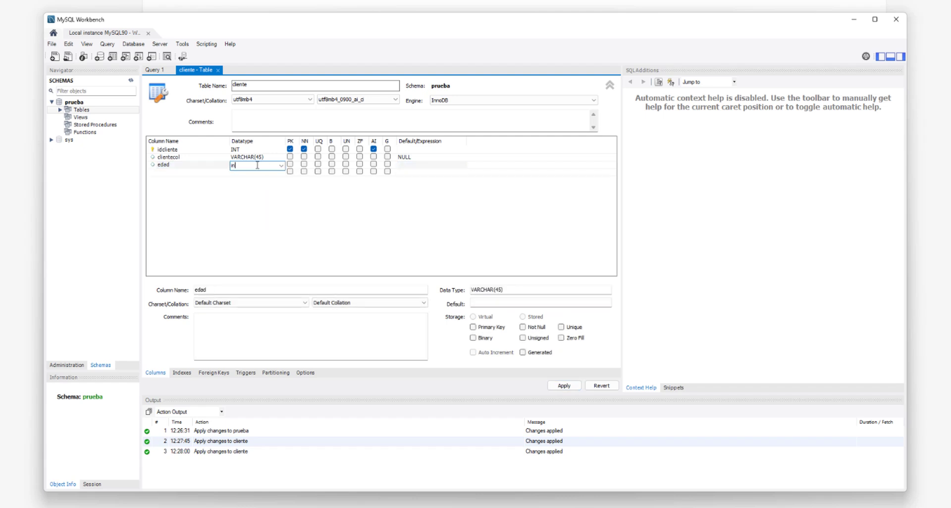
key("Return")
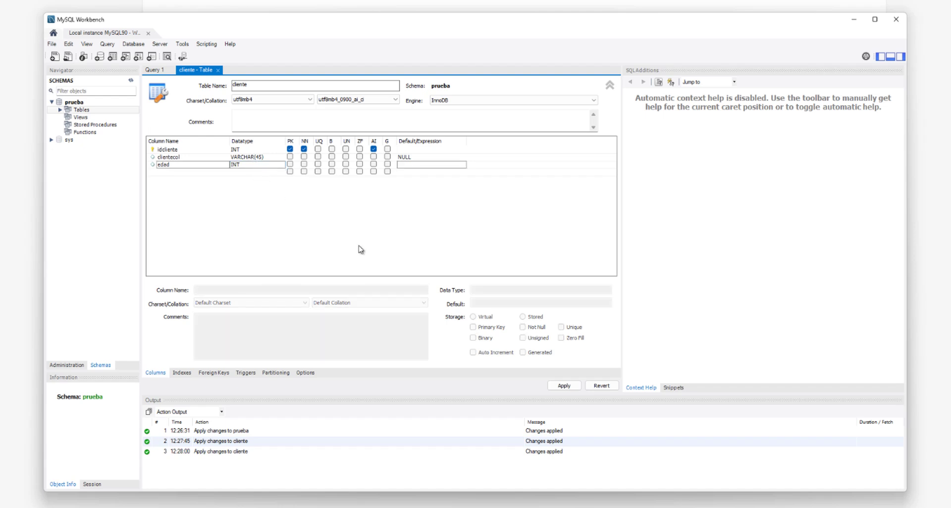
left_click(563, 386)
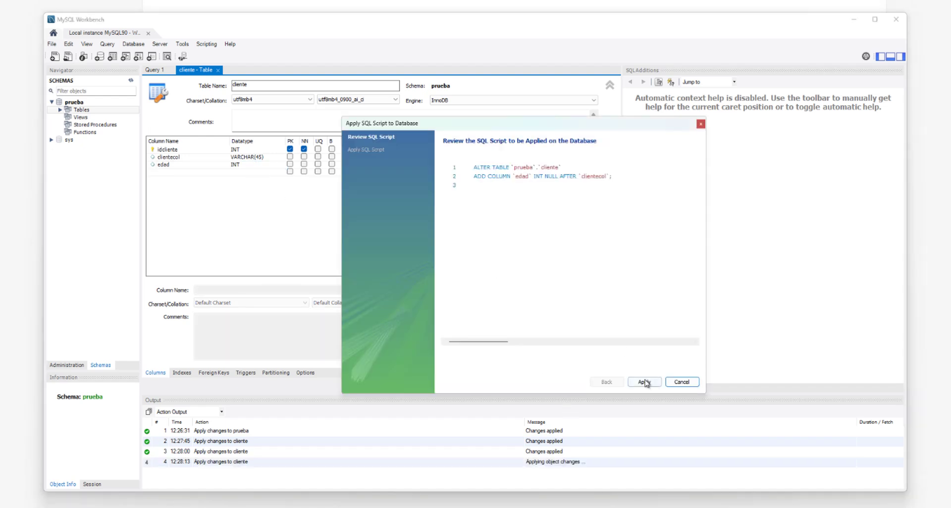
left_click(644, 382)
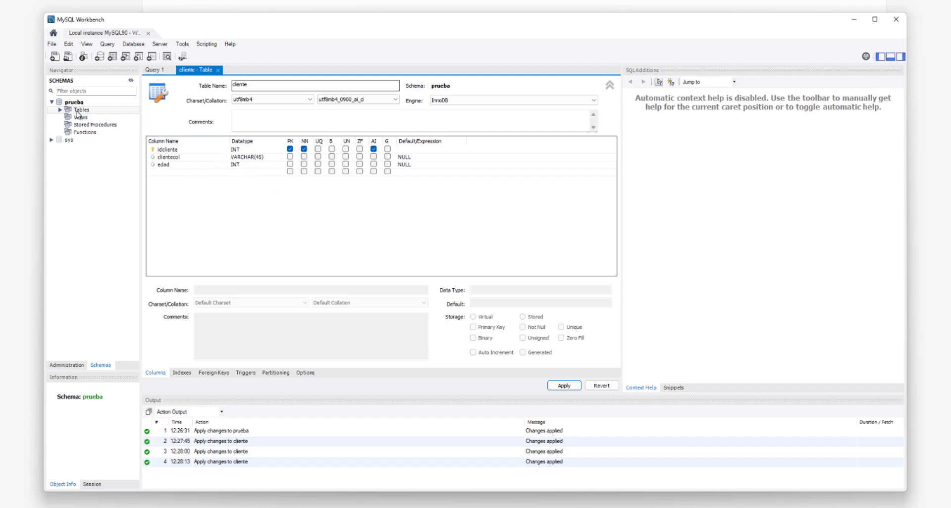
- Create a compra table in the prueba schema with an auto-incrementing INT primary key column idcompra
left_click(60, 109)
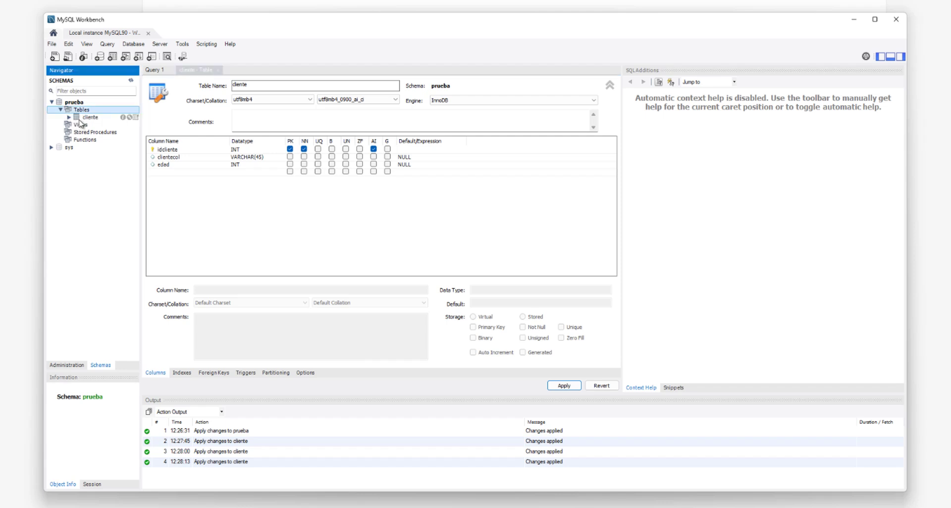
right_click(78, 118)
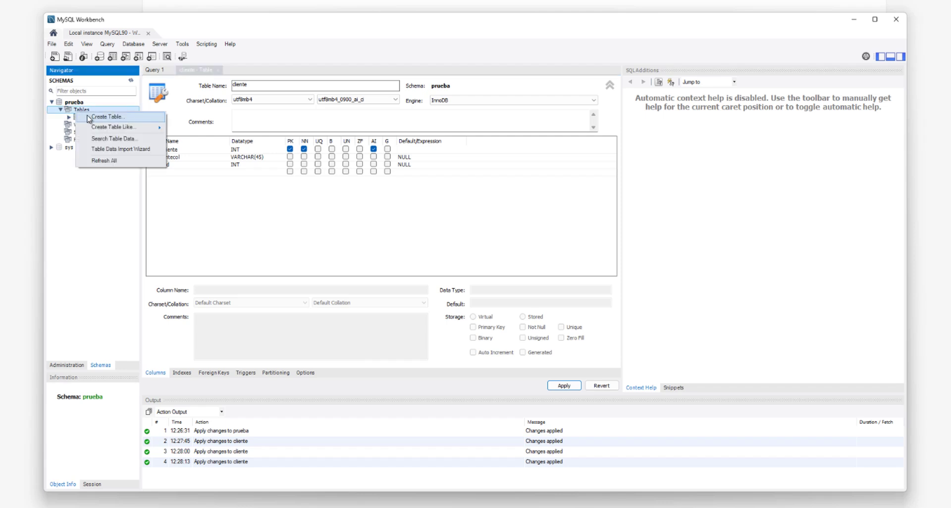
left_click(105, 124)
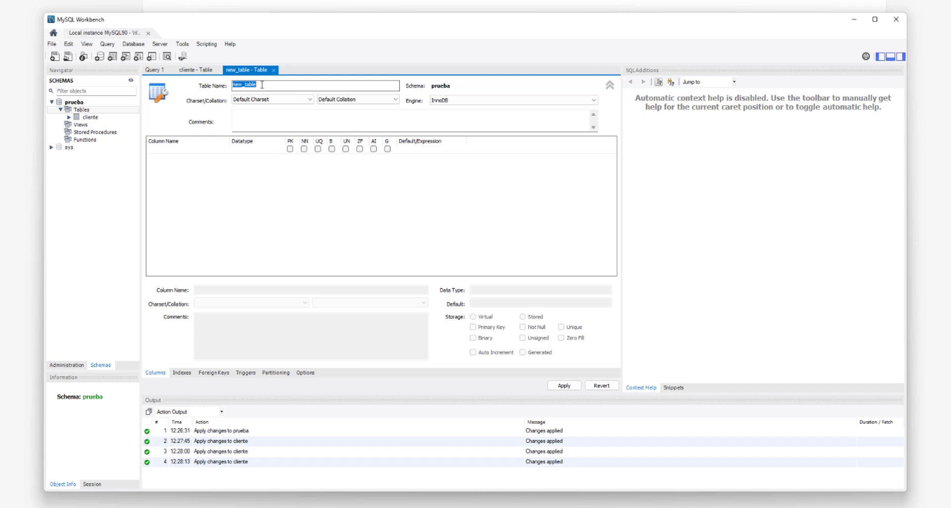
type("compra")
left_click(297, 152)
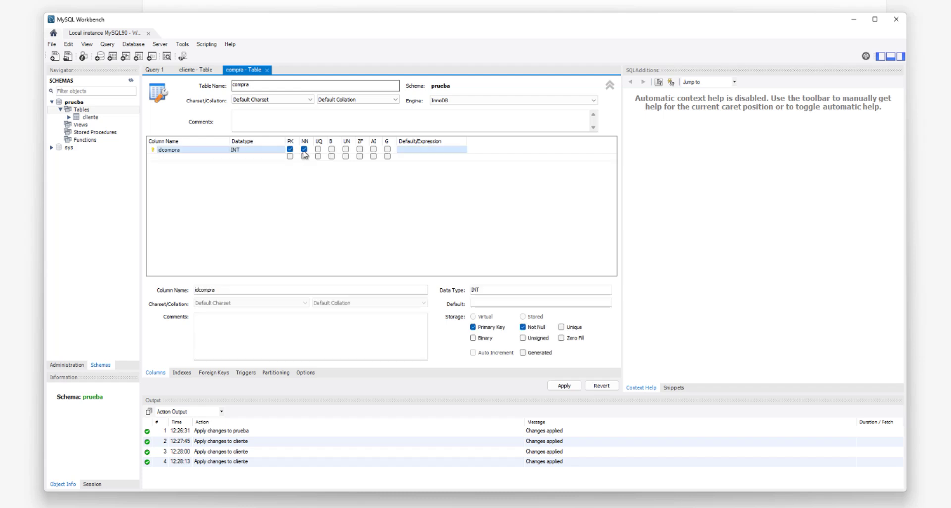
left_click(374, 149)
- Add a column fkcliente with the INT data type to the compra table
left_click(173, 157)
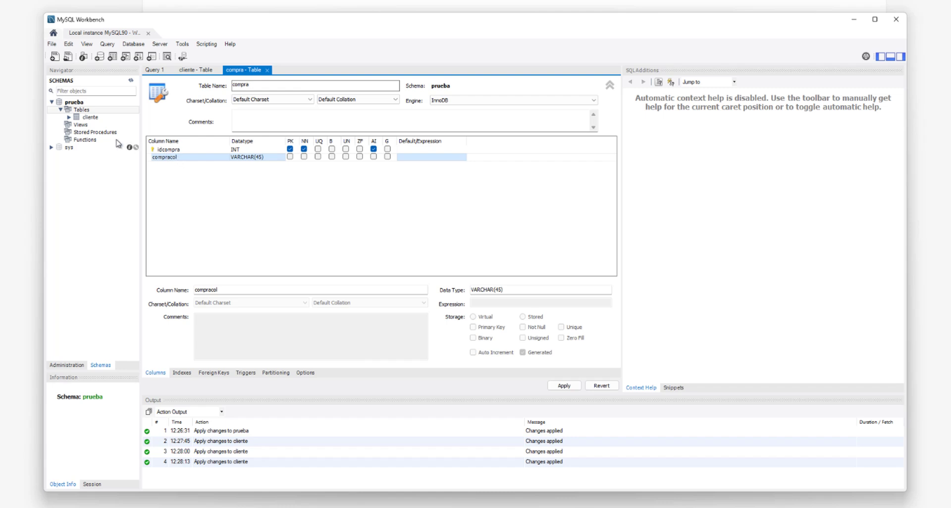
double_click(169, 158)
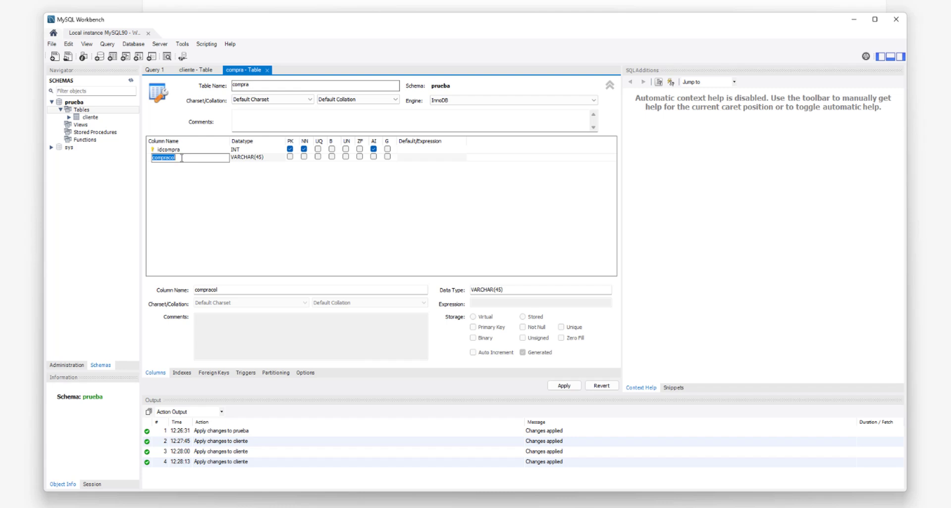
type("fkcliente")
key("Tab")
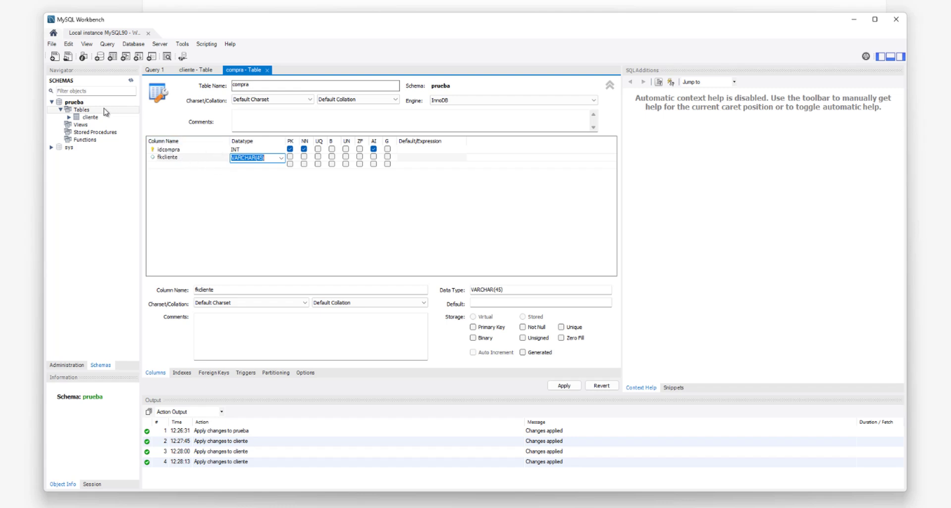
left_click(281, 158)
left_click(276, 167)
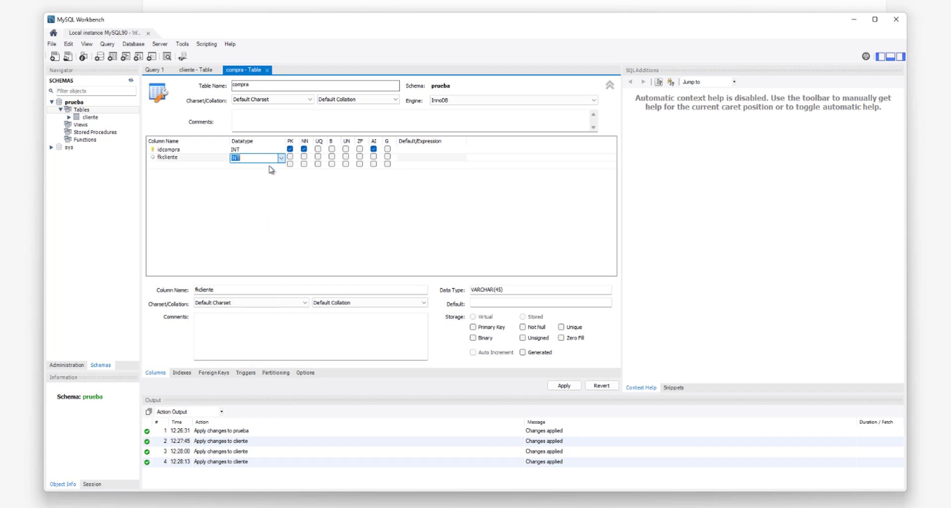
left_click(236, 179)
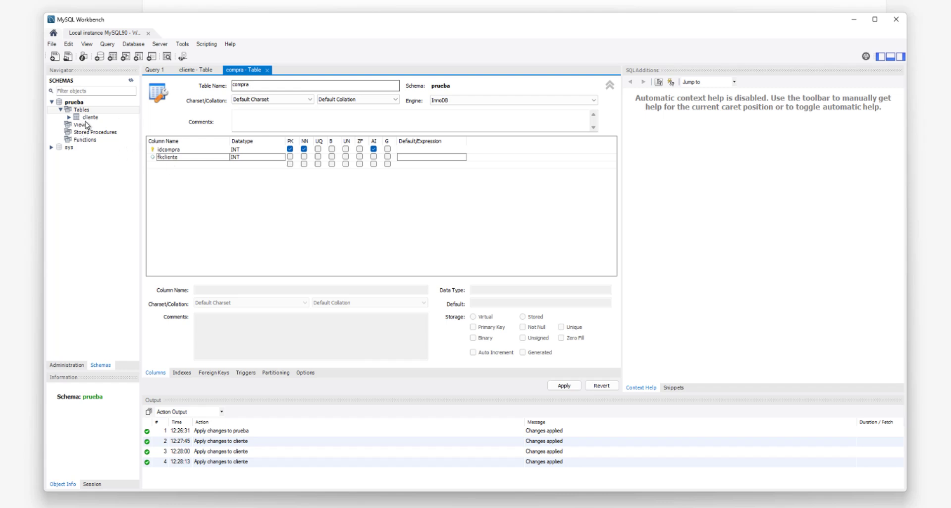
- Add a column fkproducto with the INT data type below fkcliente in the compra table
left_click(165, 164)
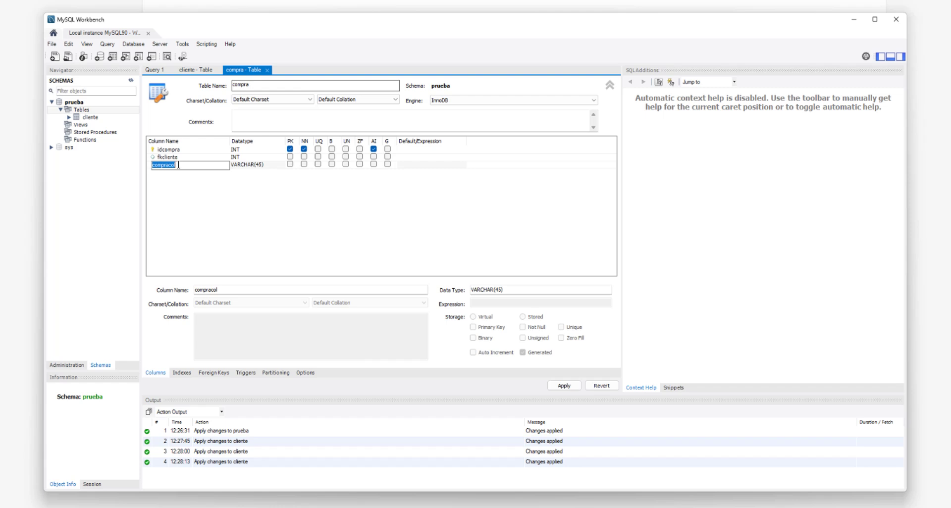
type("fkproducto")
left_click(254, 165)
left_click(253, 165)
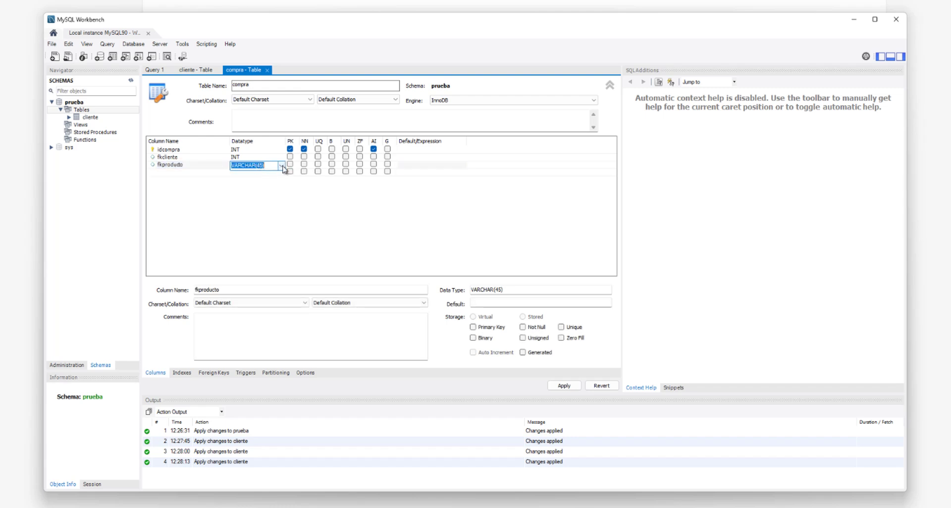
left_click(282, 166)
left_click(256, 175)
left_click(244, 189)
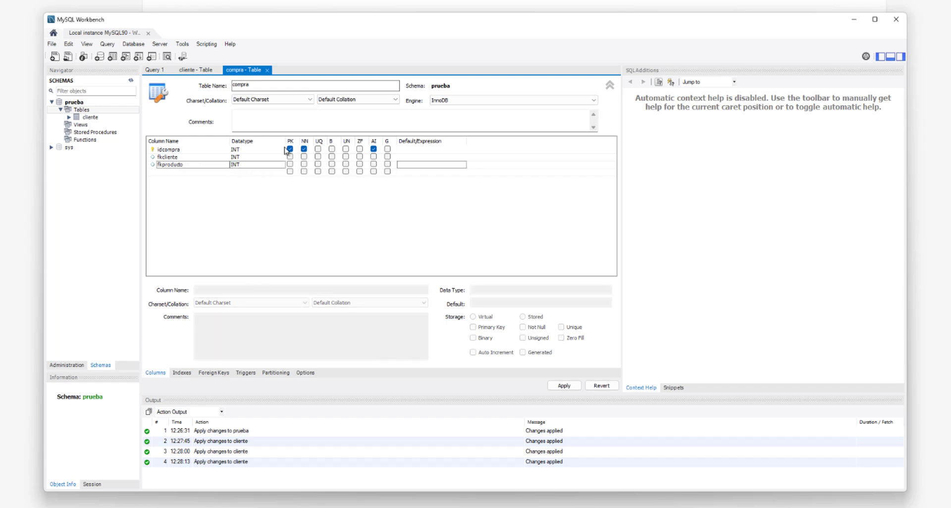
- Add a column fecha with the DATETIME data type to the compra table
left_click(191, 173)
left_click(190, 173)
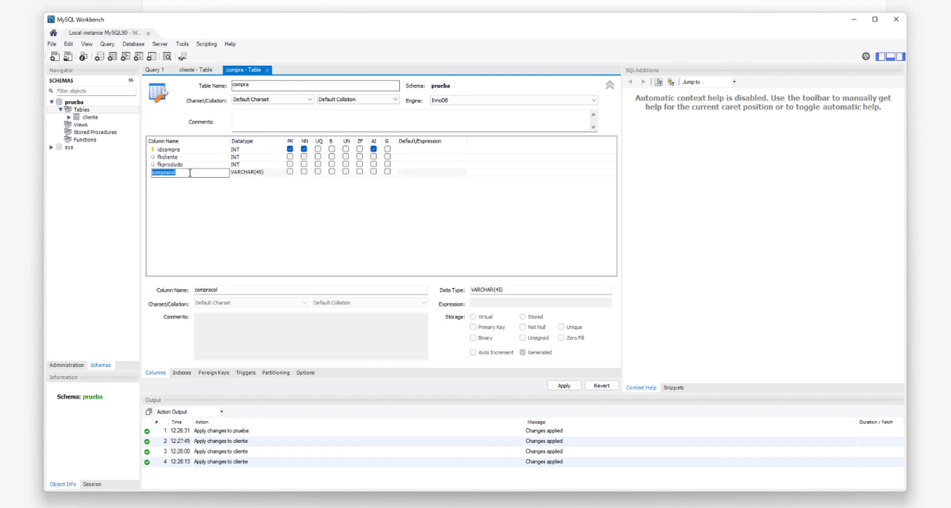
type("fecha")
left_click(243, 175)
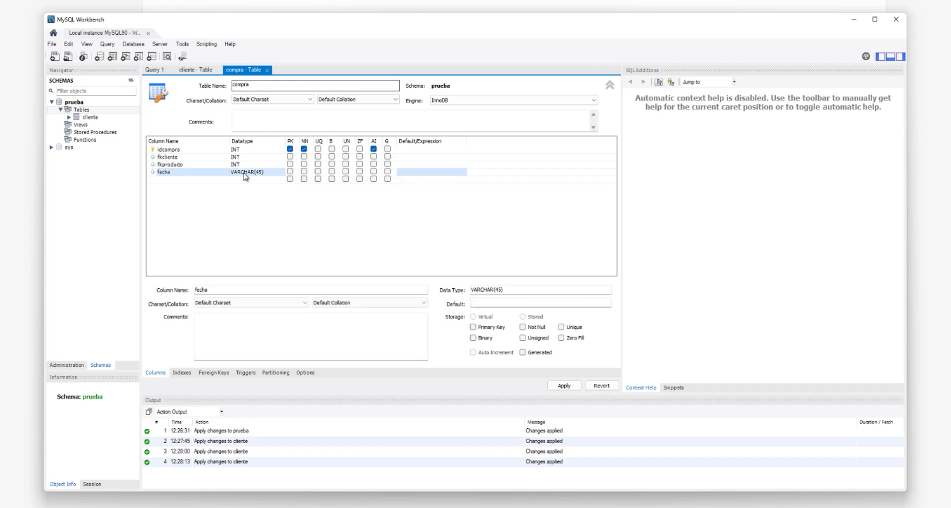
left_click(256, 173)
left_click(280, 173)
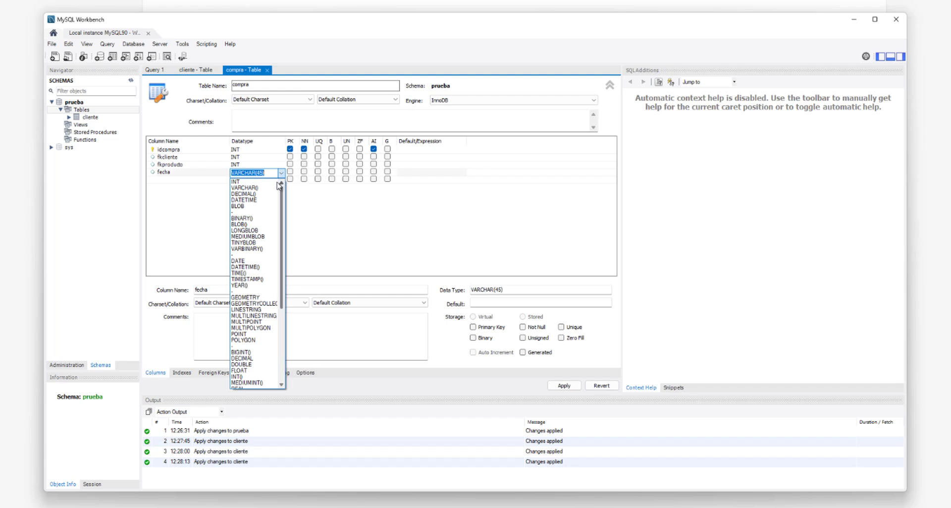
left_click(265, 200)
left_click(275, 206)
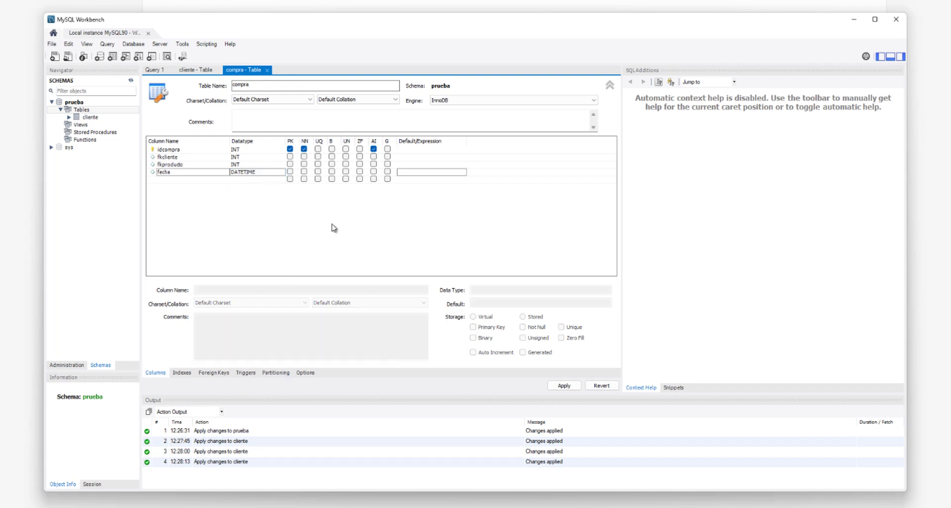
- Apply the script that creates the compra table in the database and finish the wizard
left_click(562, 386)
left_click(644, 383)
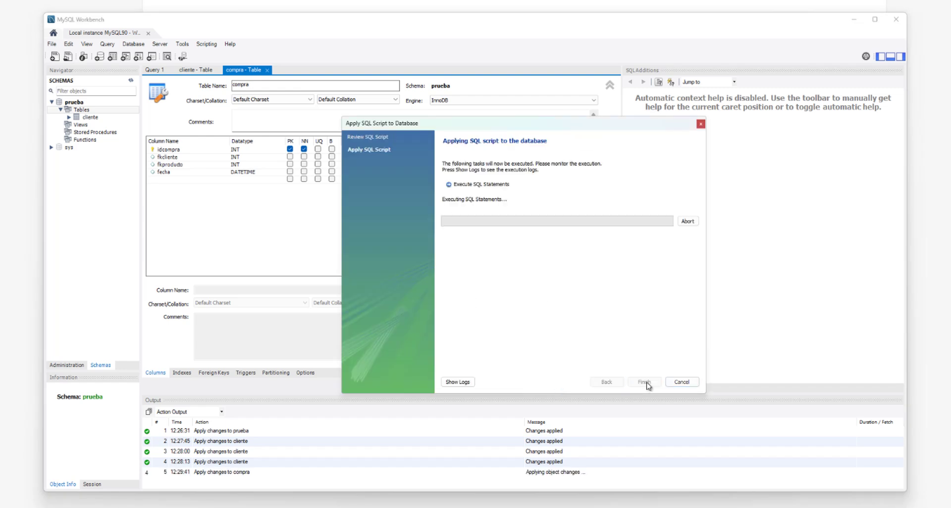
left_click(644, 381)
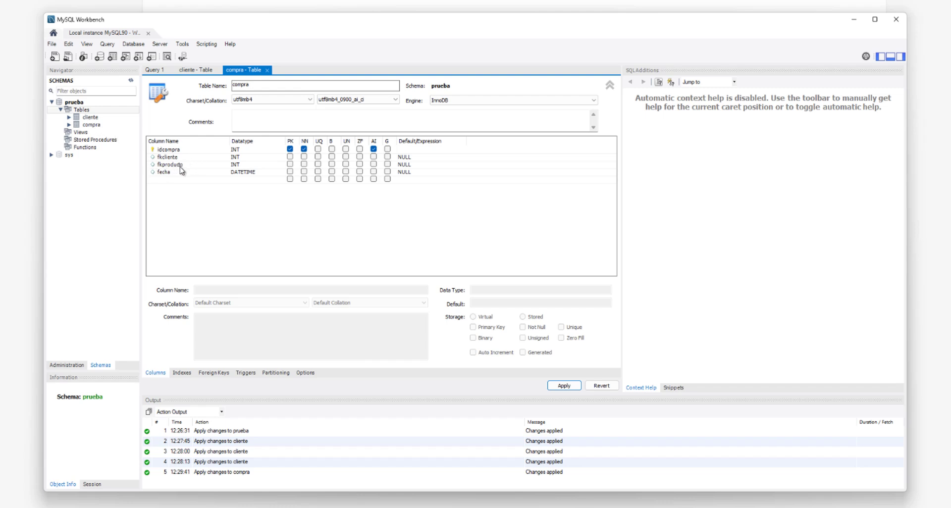
- Start a producto table in the prueba schema with an auto-incrementing INT primary key column idproducto
right_click(84, 110)
left_click(111, 121)
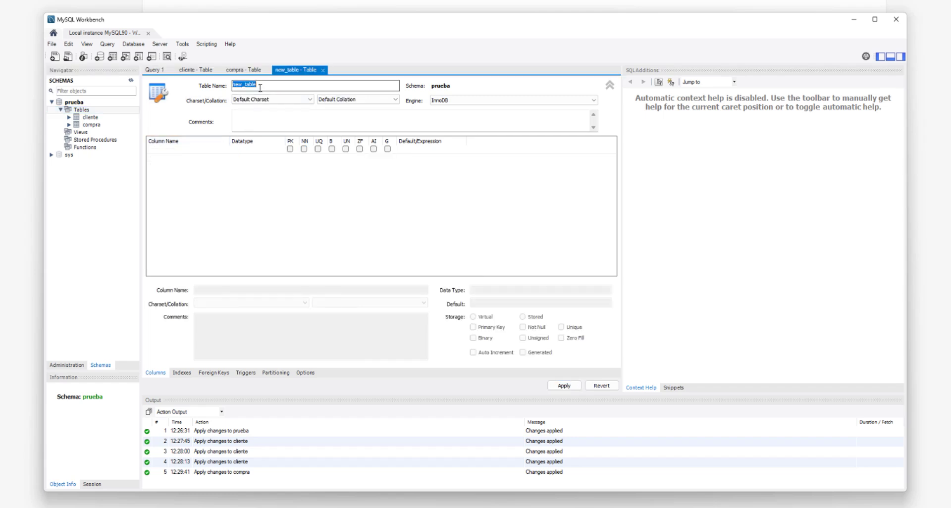
type("producto")
left_click(224, 153)
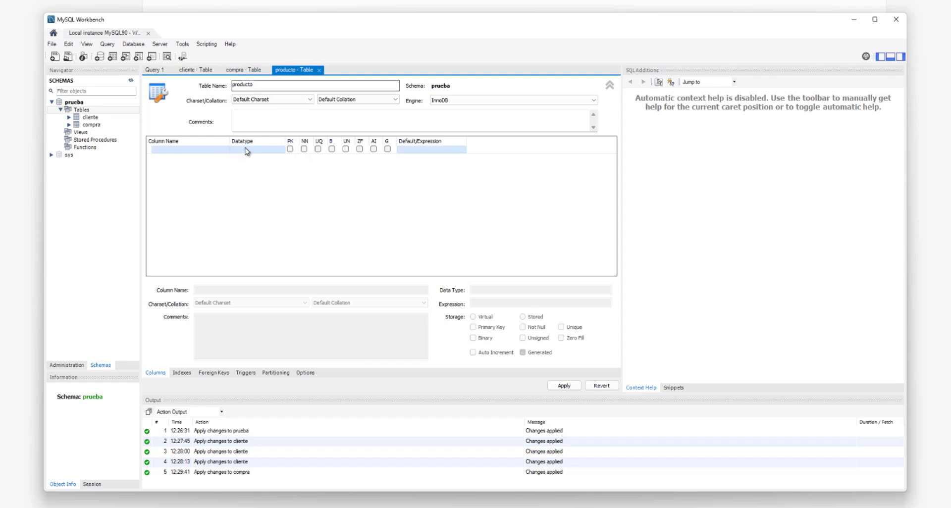
left_click(198, 151)
left_click(206, 150)
key("Return")
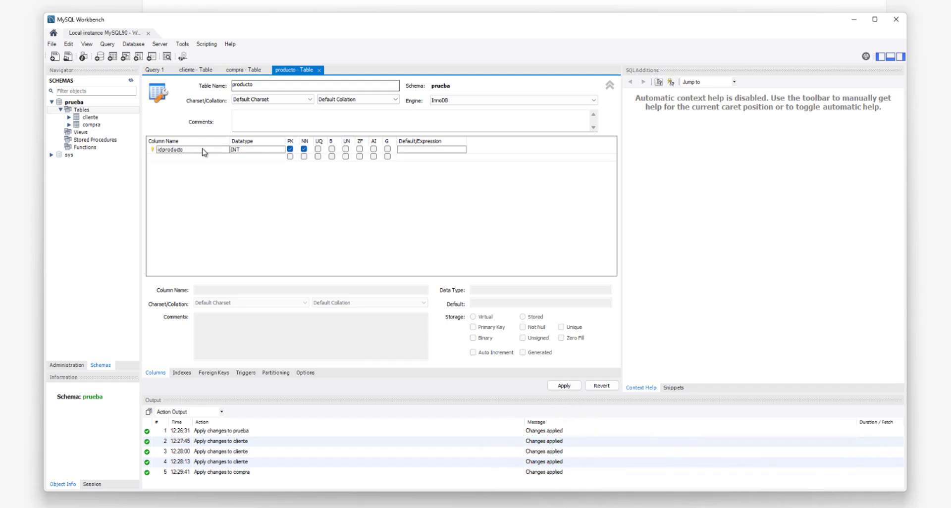
left_click(374, 149)
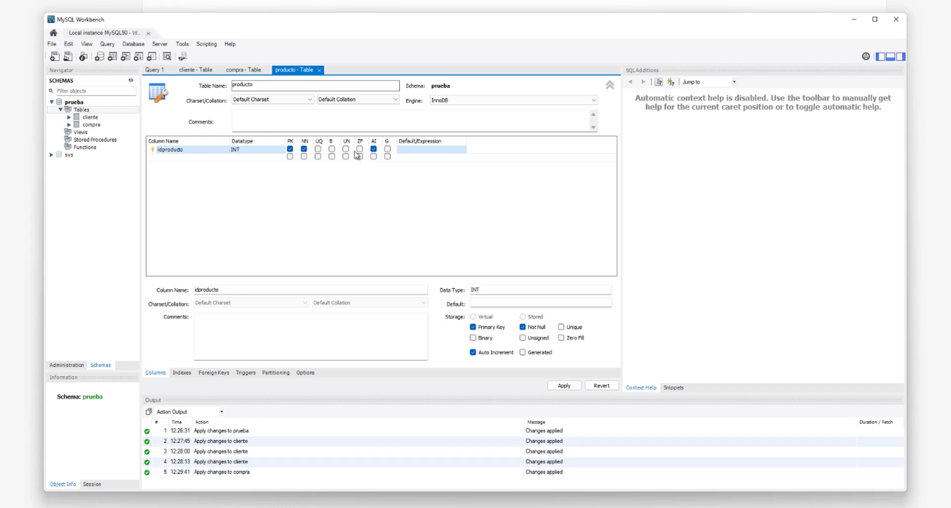
- Add a VARCHAR(45) column nombre to the producto table
left_click(206, 157)
double_click(189, 157)
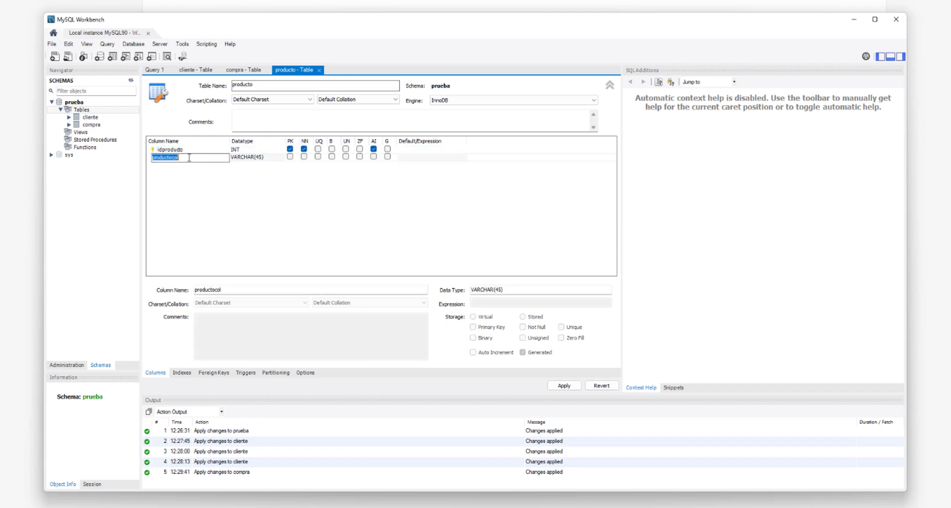
type("nombre")
key("Return")
left_click(208, 198)
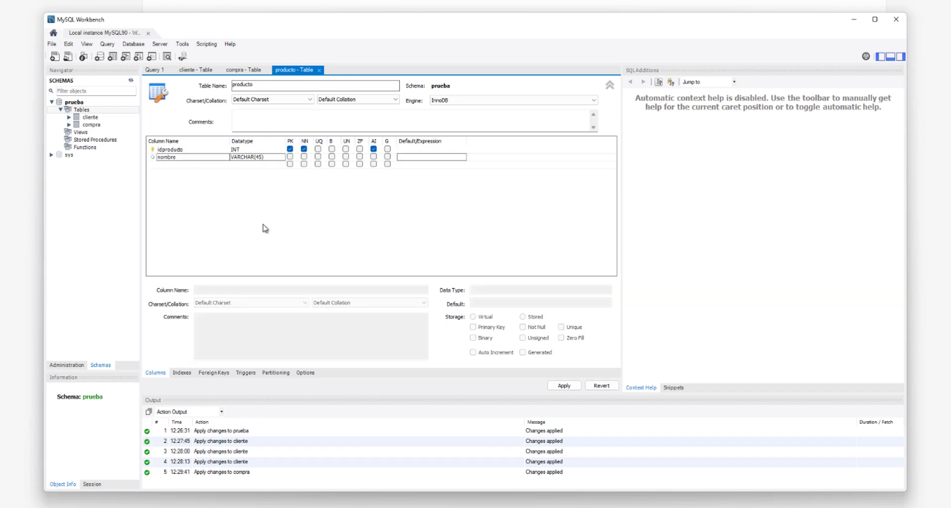
- Apply the script that creates the producto table in the database and finish the wizard
left_click(563, 386)
left_click(644, 382)
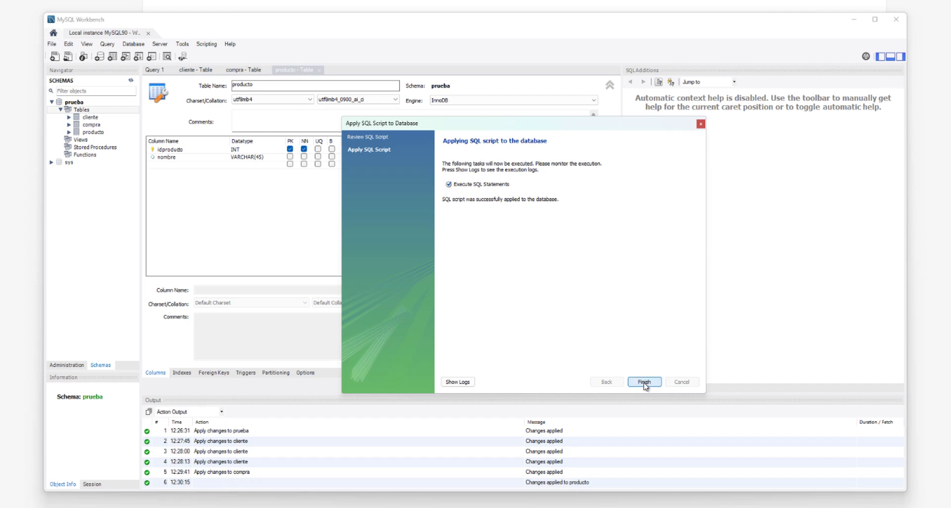
left_click(644, 383)
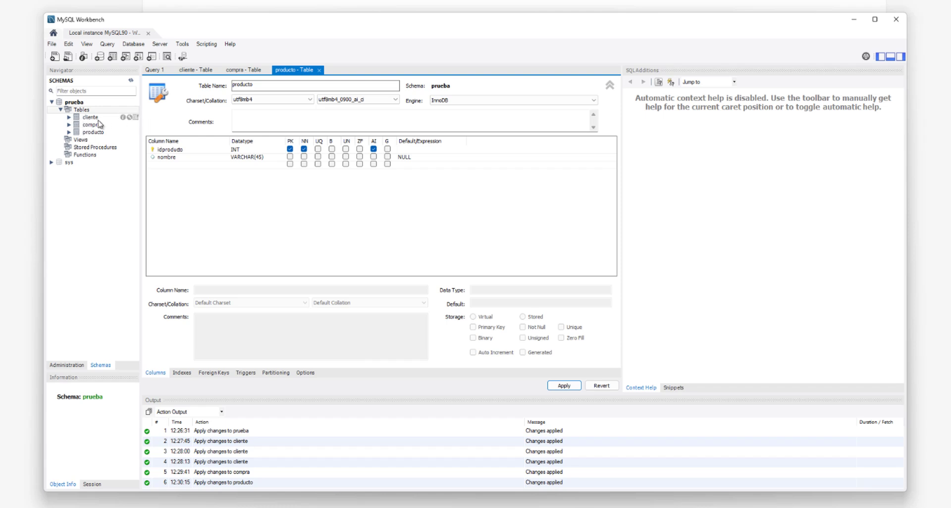
- Examine the columns of the compra and cliente tables in the schema tree, comparing fkcliente with idcliente
left_click(69, 132)
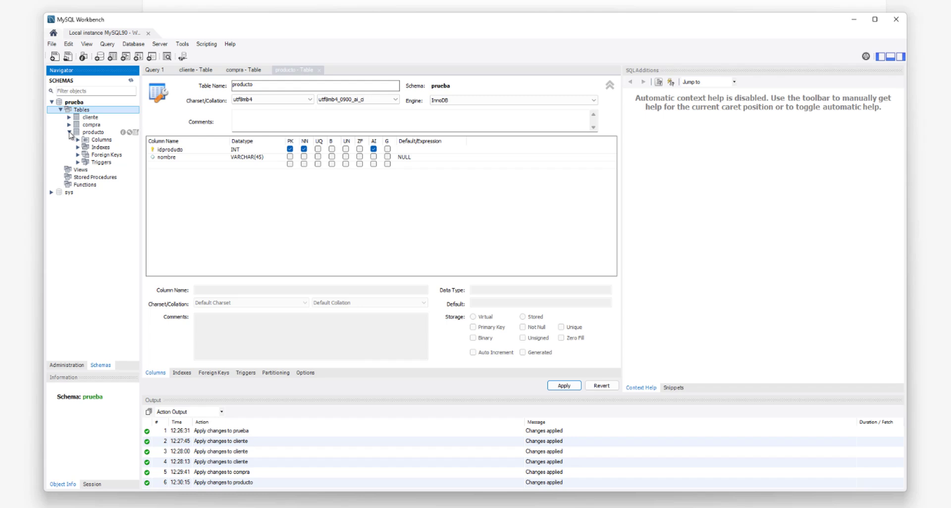
left_click(69, 132)
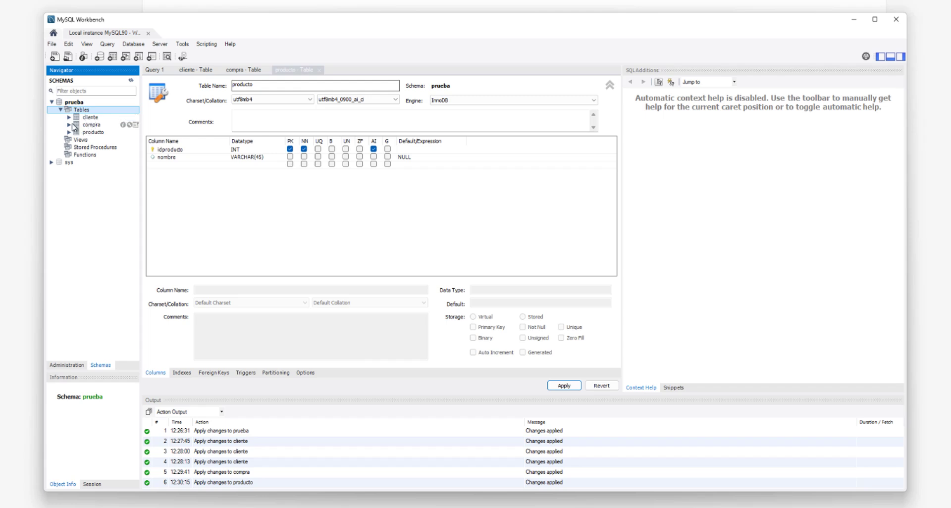
left_click(69, 125)
left_click(79, 132)
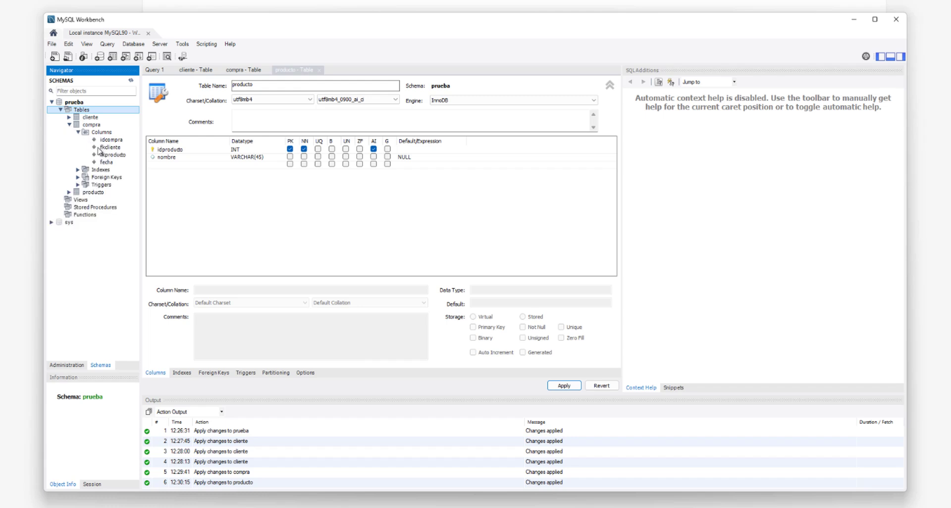
left_click(105, 148)
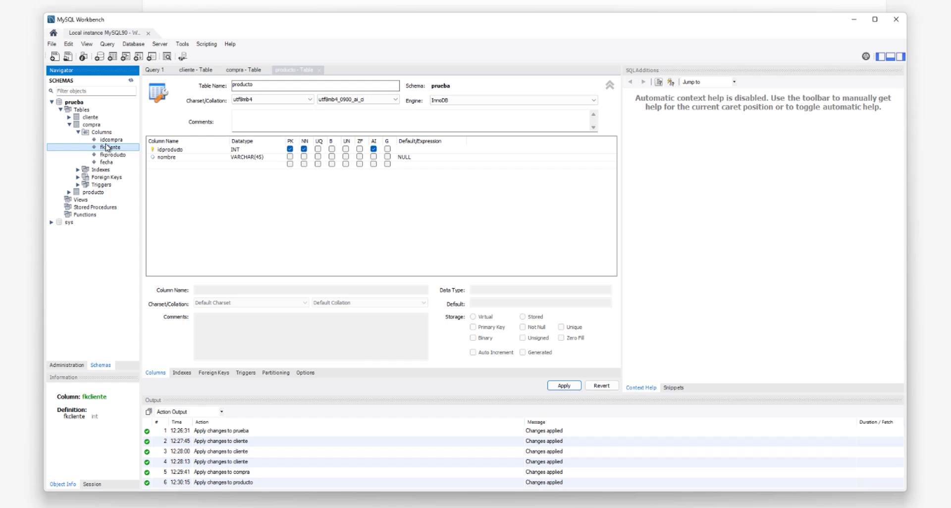
left_click(69, 117)
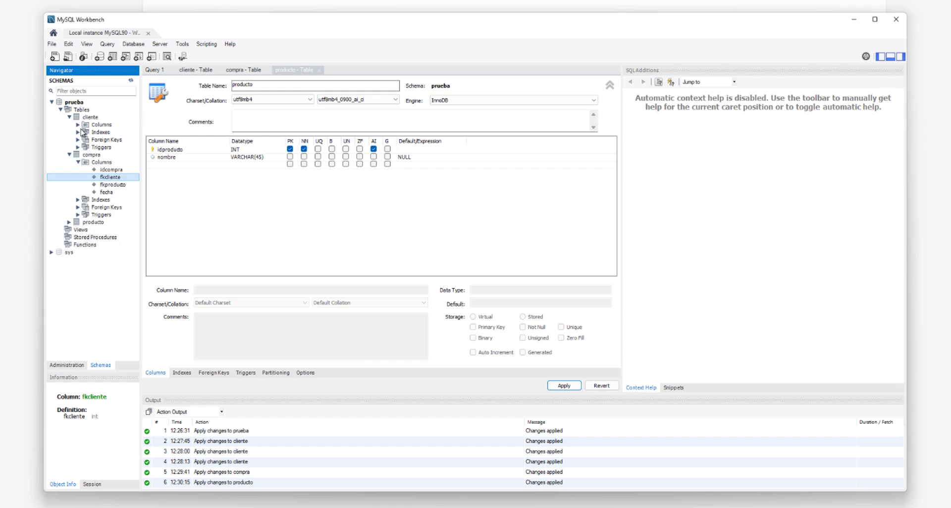
left_click(78, 124)
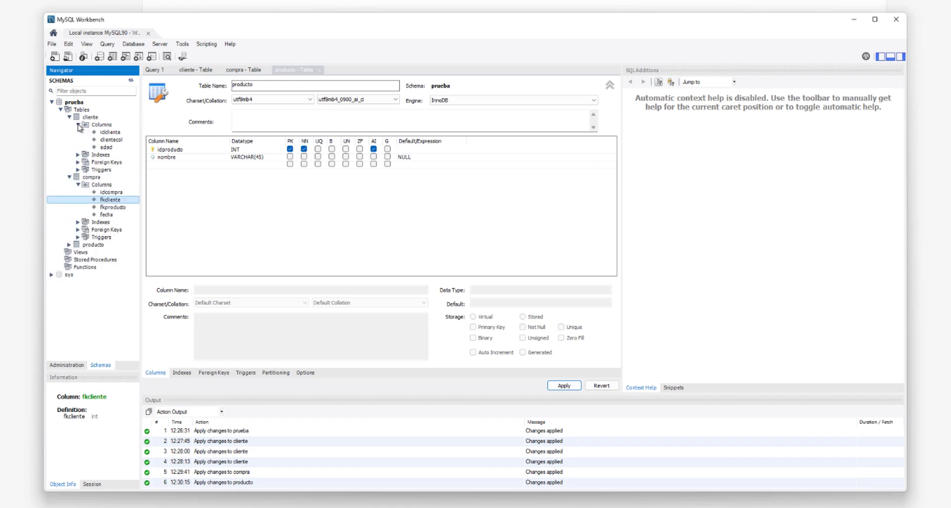
left_click(106, 133)
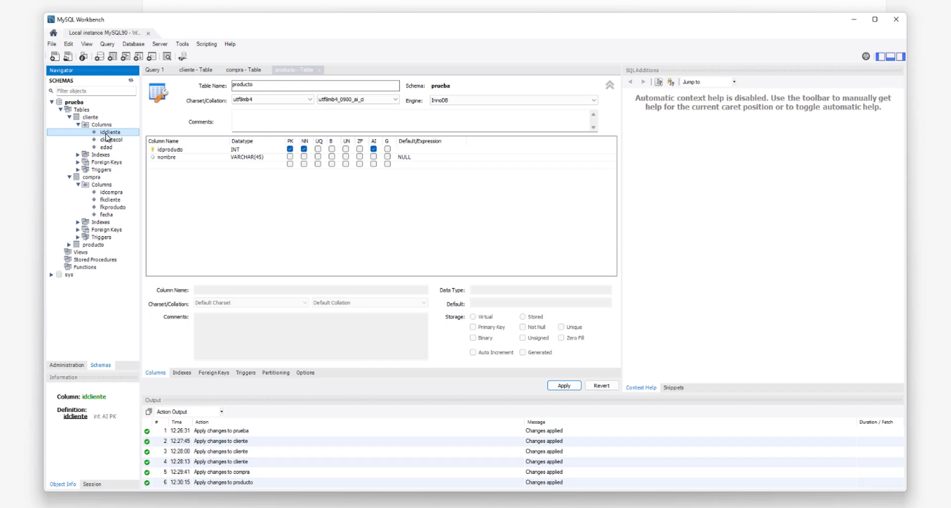
left_click(109, 194)
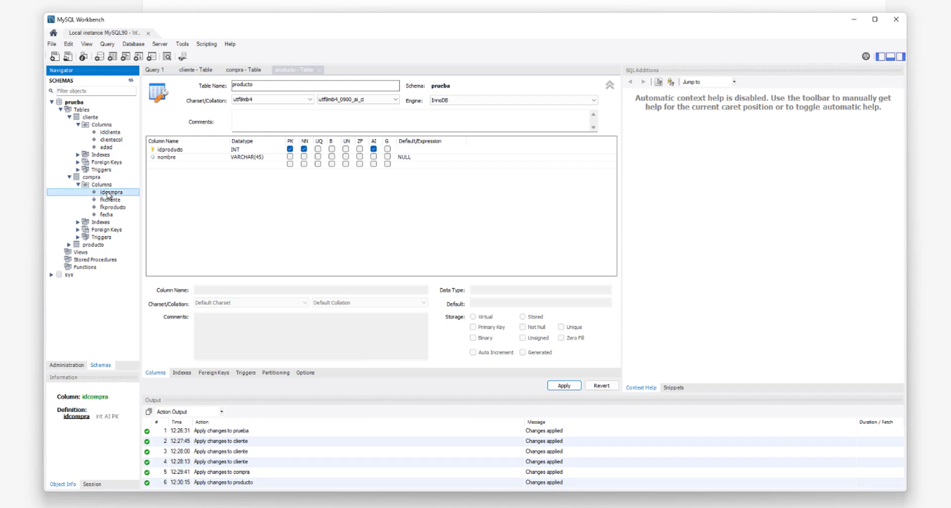
left_click(70, 118)
left_click(77, 125)
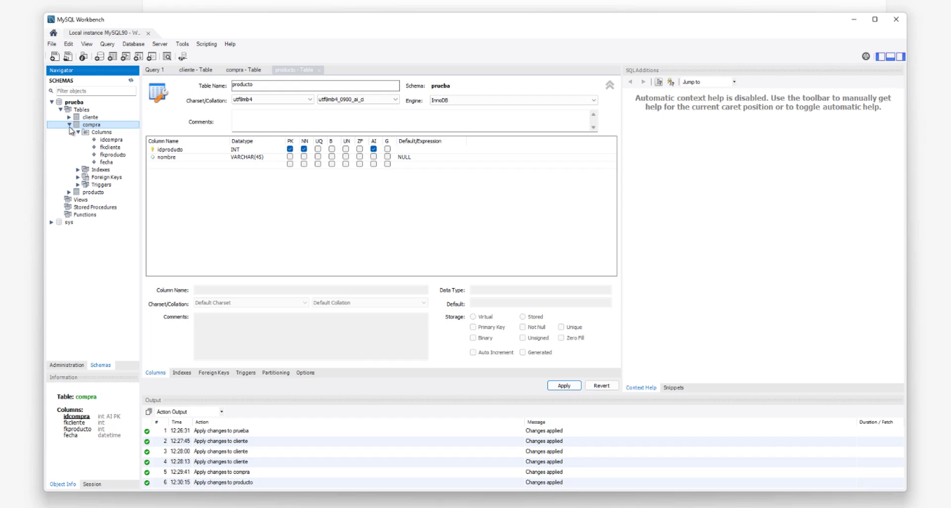
- Open the compra table of the prueba schema for alteration
left_click(70, 125)
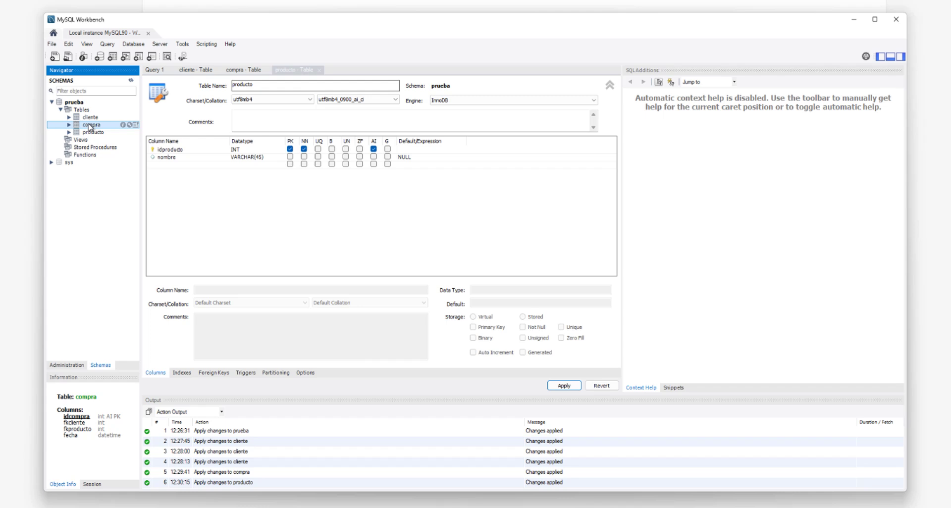
right_click(91, 126)
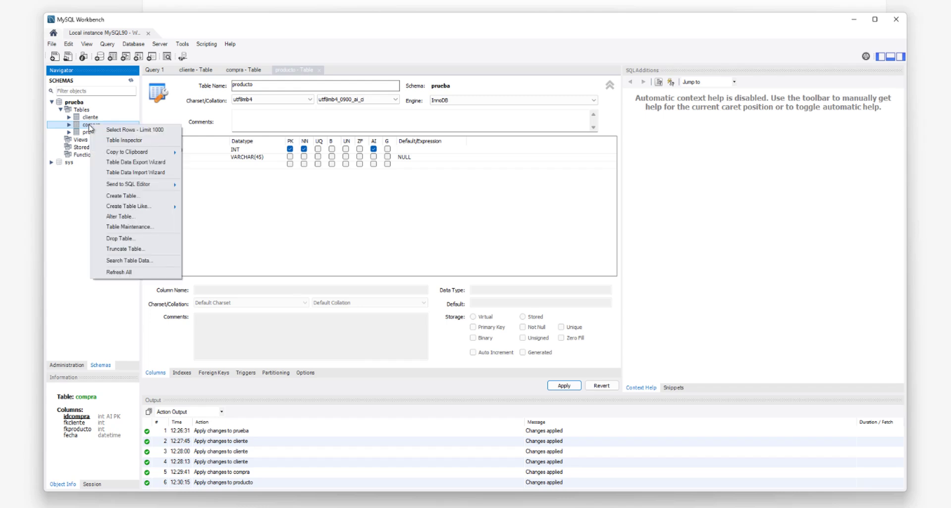
left_click(129, 218)
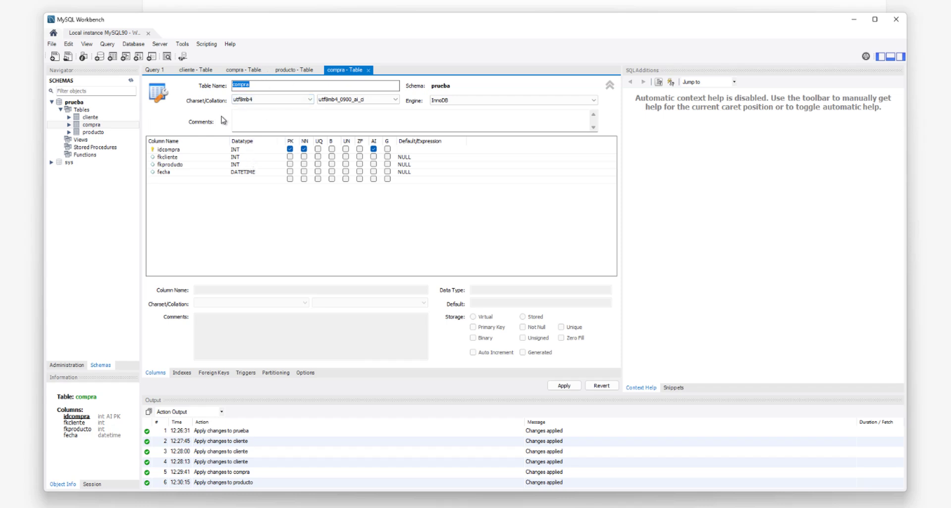
left_click(246, 71)
left_click(347, 71)
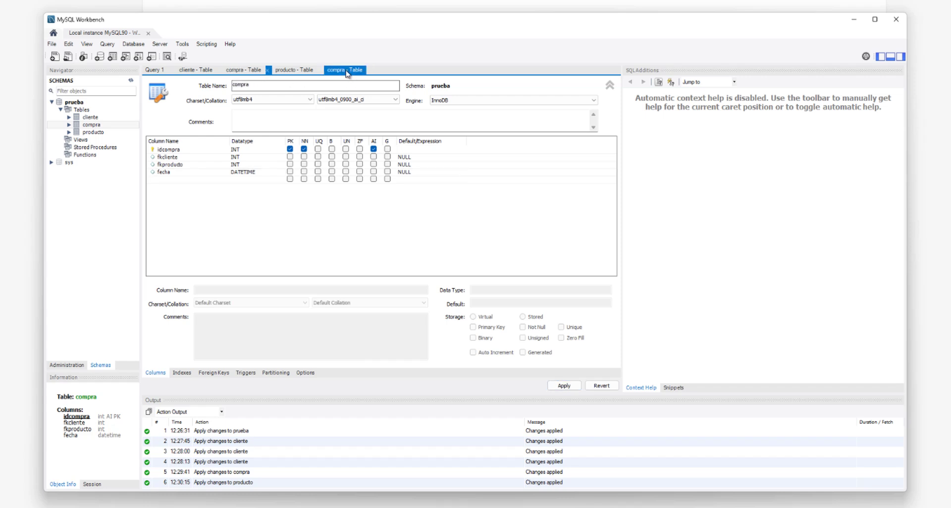
- Add a foreign key named fkcliente to the compra table, referencing the table prueba.cliente
left_click(214, 374)
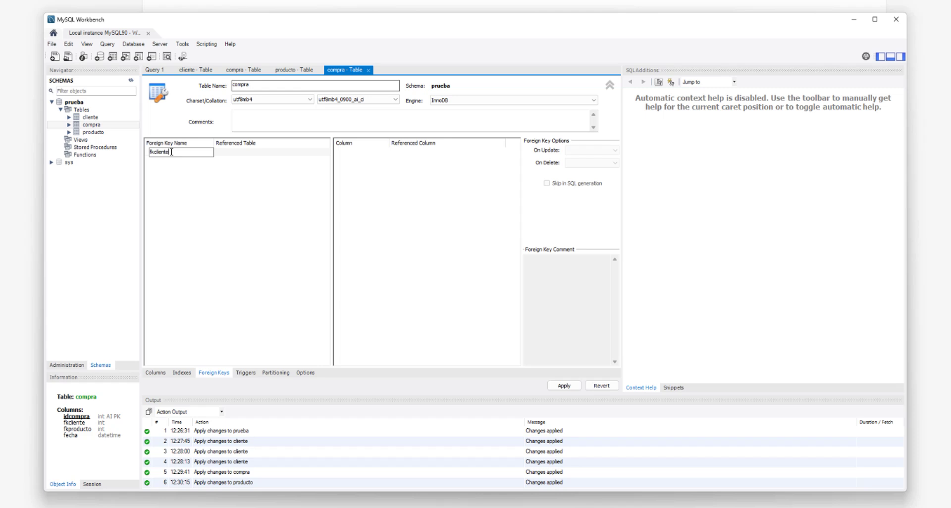
left_click(248, 156)
left_click(242, 155)
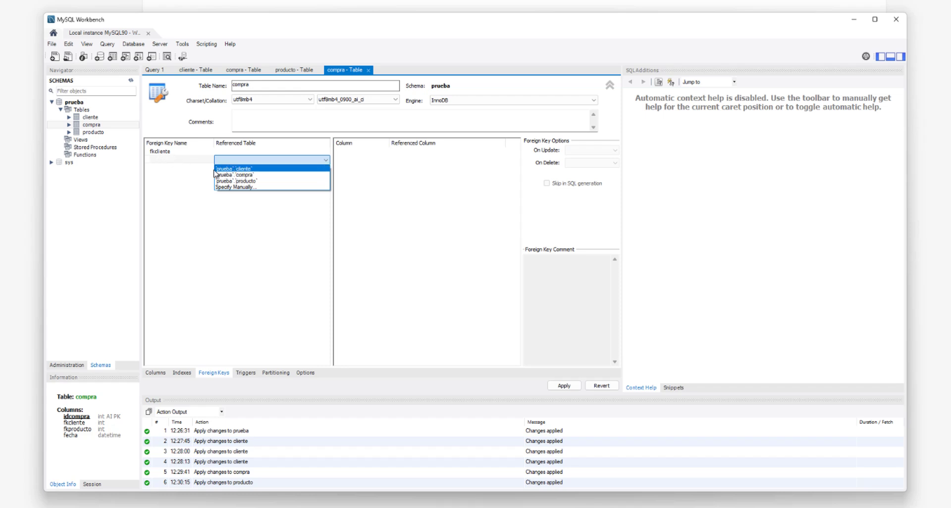
left_click(245, 175)
left_click(226, 153)
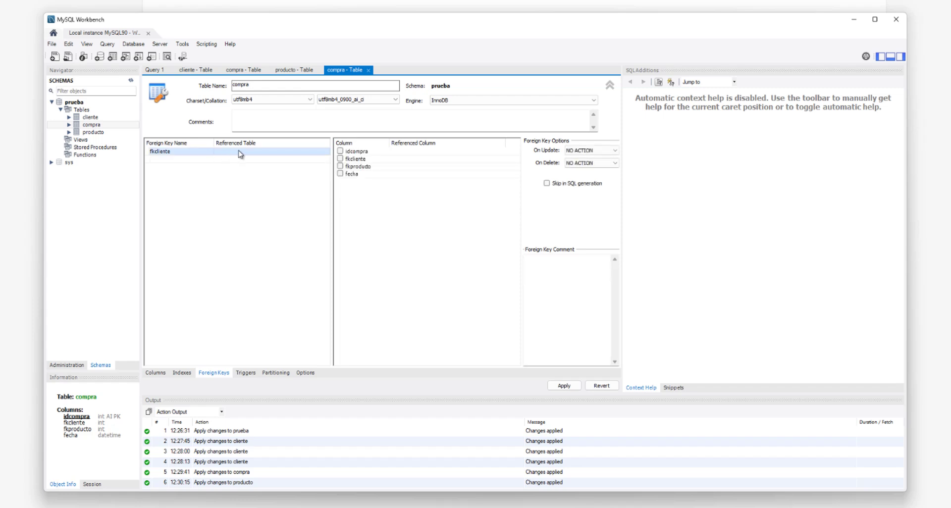
left_click(240, 153)
left_click(237, 155)
key("Up")
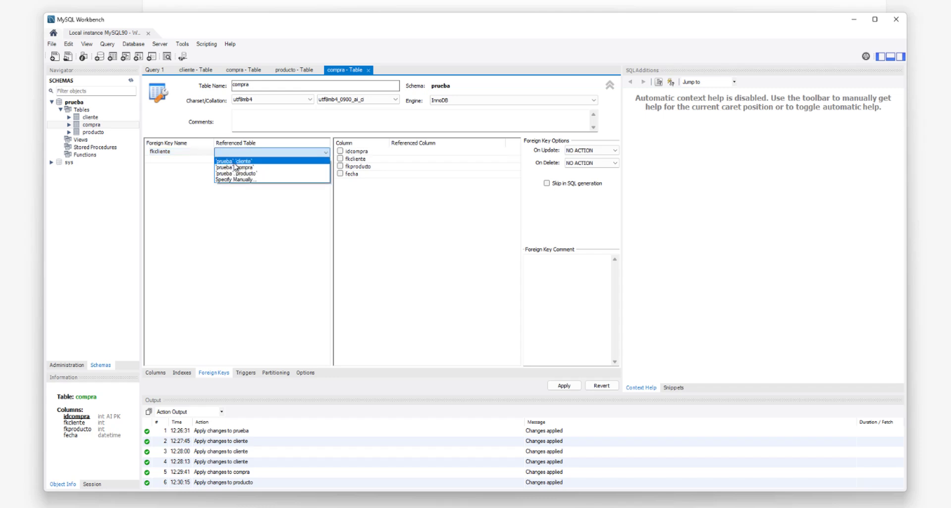
key("Return")
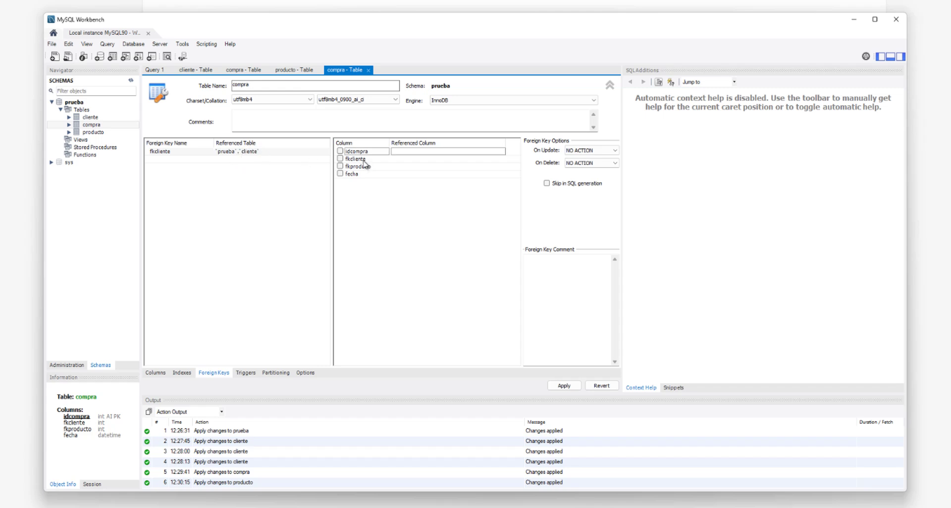
- Map the fkcliente column to the referenced column idcliente in the fkcliente foreign key
left_click(286, 155)
left_click(289, 155)
left_click(306, 210)
left_click(70, 124)
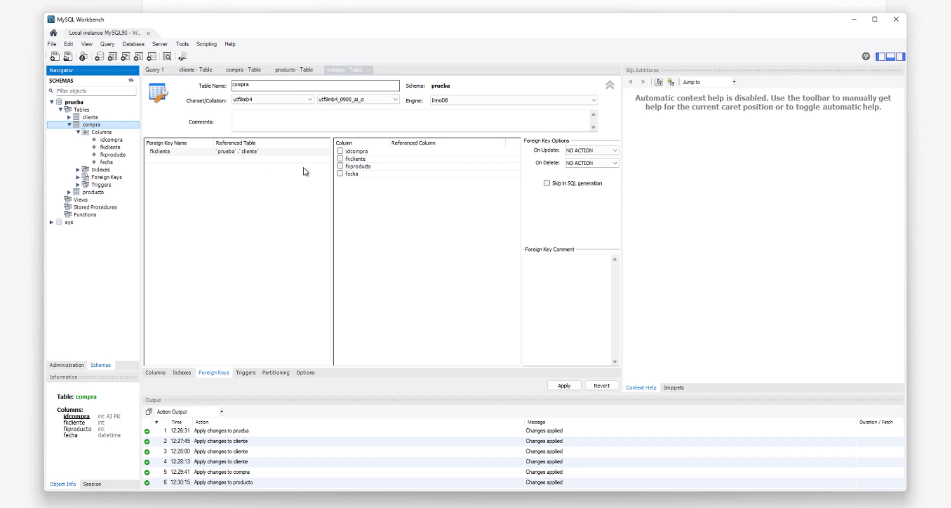
left_click(340, 158)
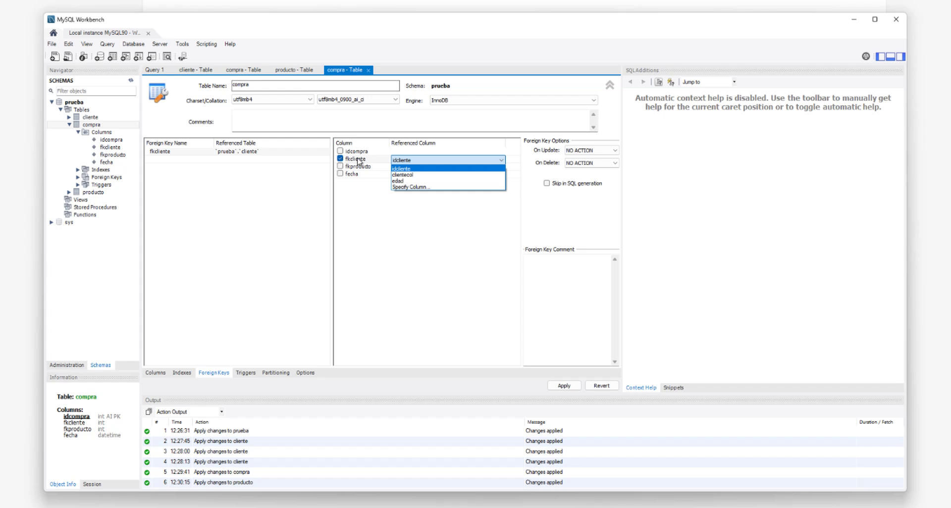
left_click(404, 169)
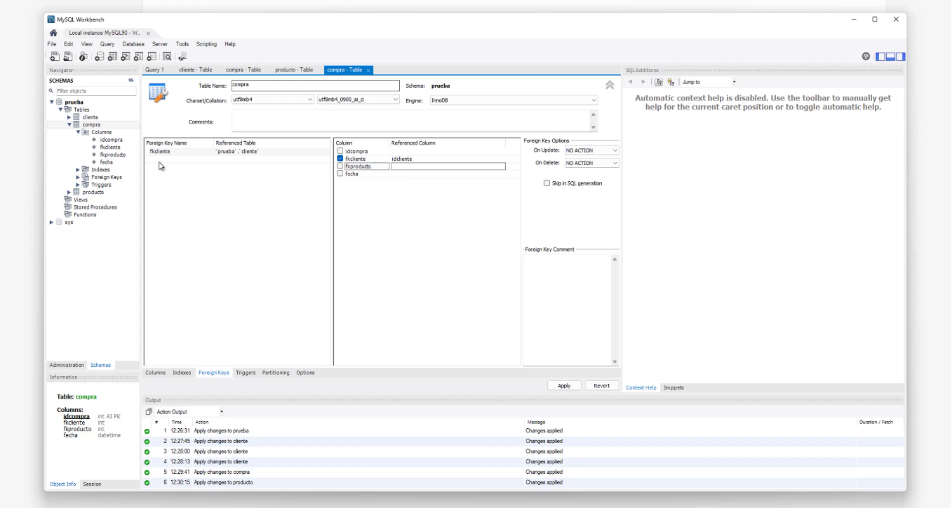
- Add a second foreign key named fkproducto to the compra table, referencing the table prueba.producto
left_click(70, 124)
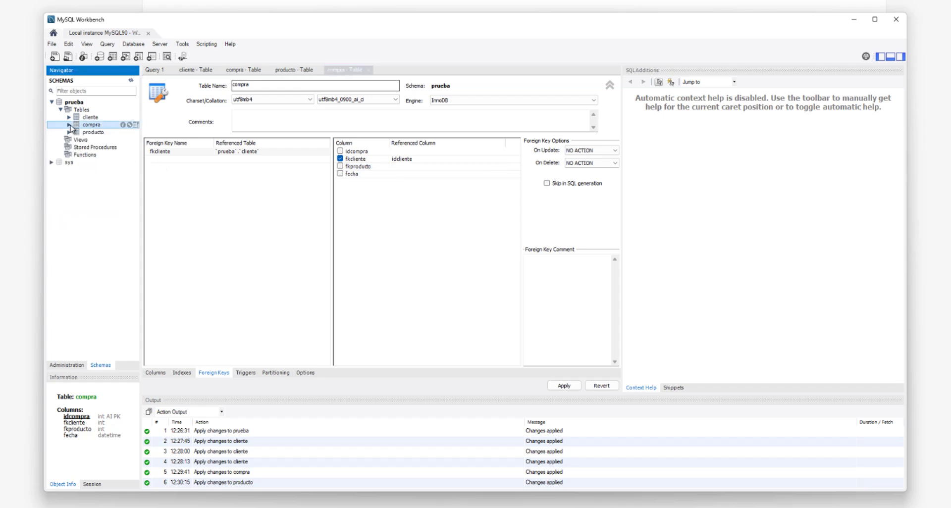
left_click(90, 132)
left_click(166, 159)
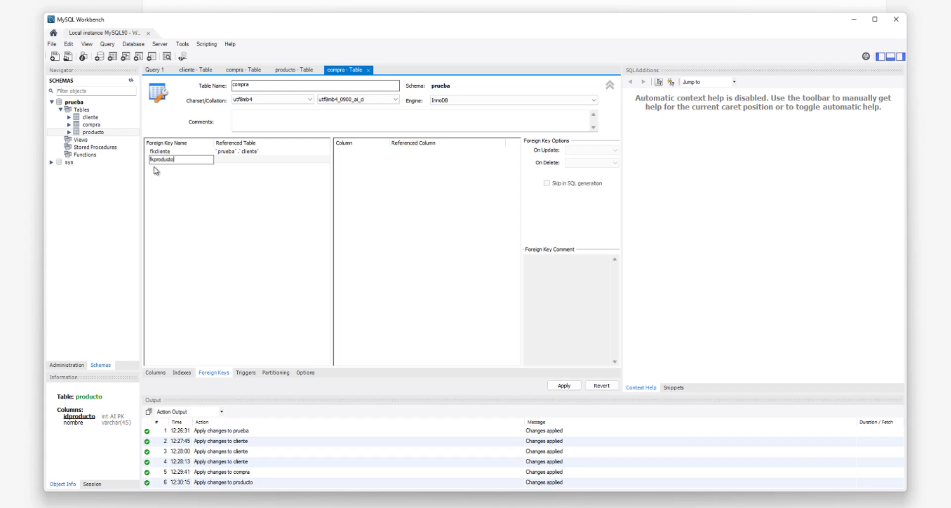
left_click(156, 168)
left_click(159, 167)
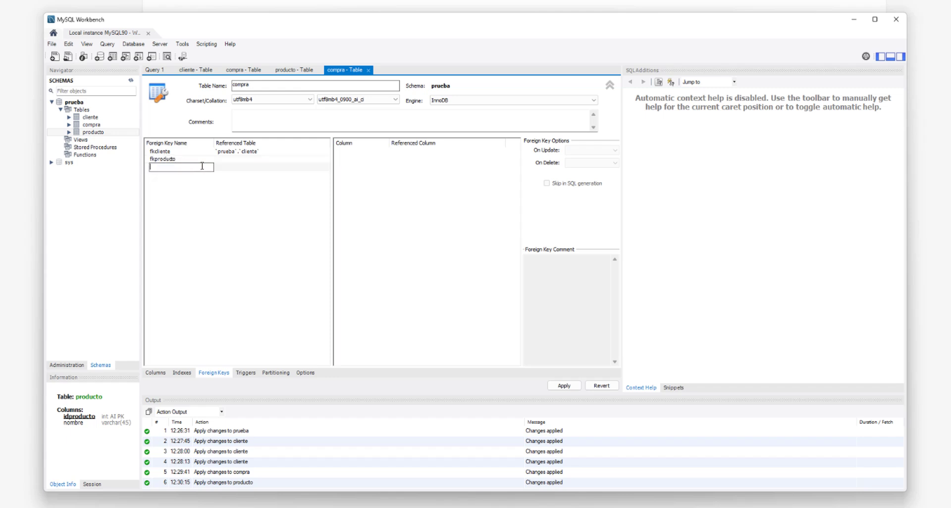
left_click(230, 160)
left_click(245, 161)
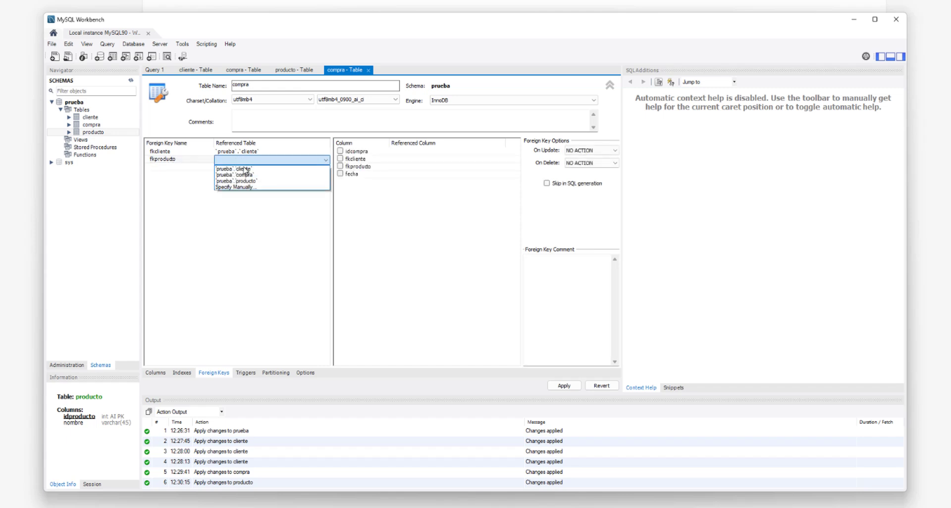
left_click(246, 181)
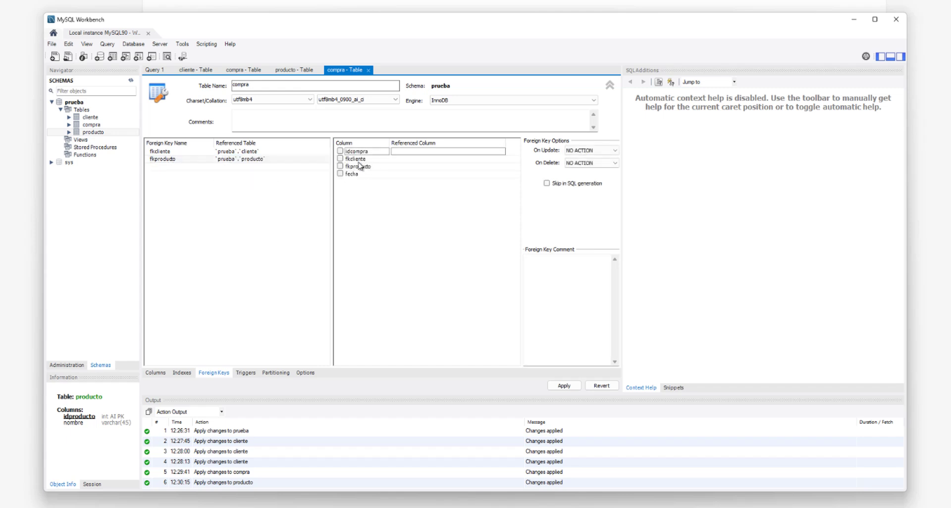
- Map the fkproducto column to the referenced column idproducto in the fkproducto foreign key
left_click(267, 160)
left_click(268, 159)
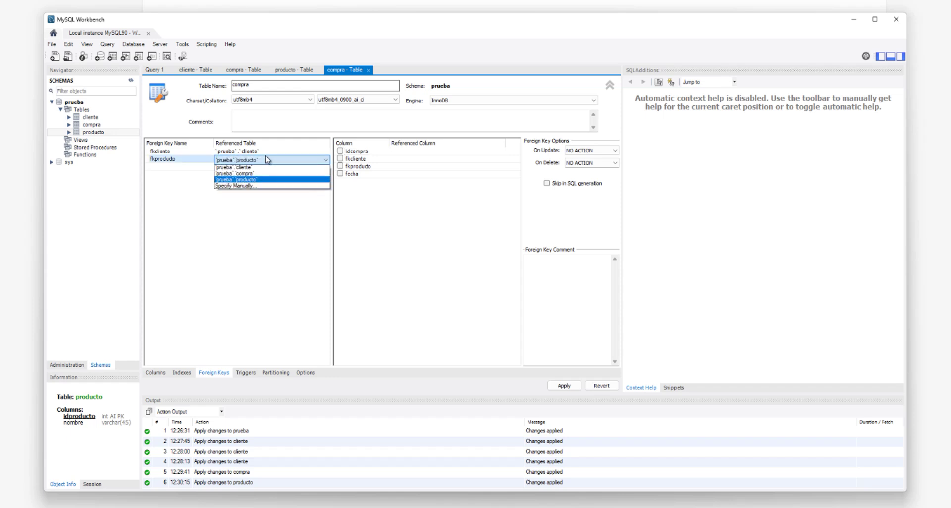
left_click(262, 201)
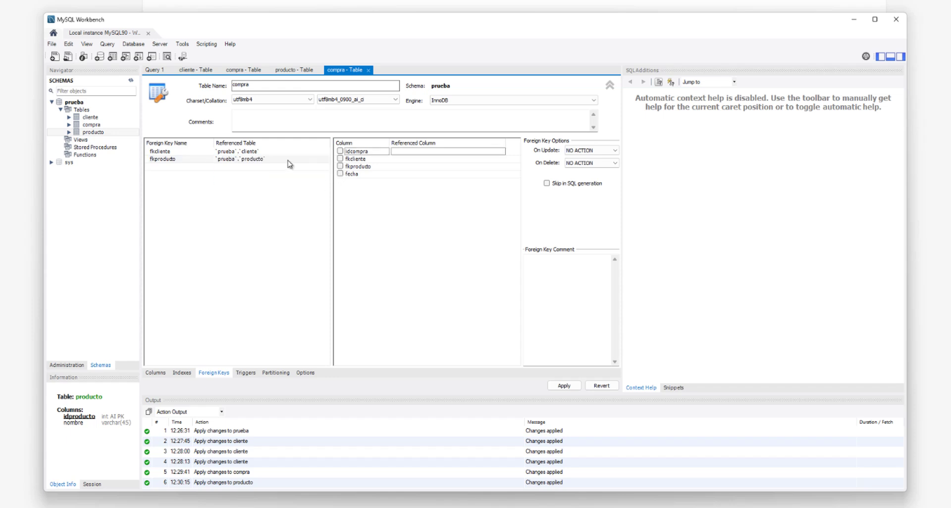
left_click(341, 167)
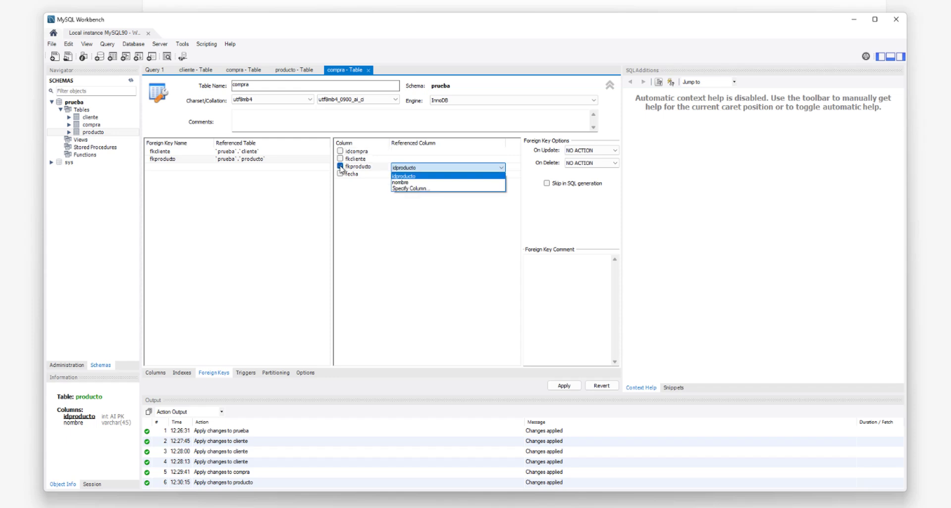
left_click(407, 176)
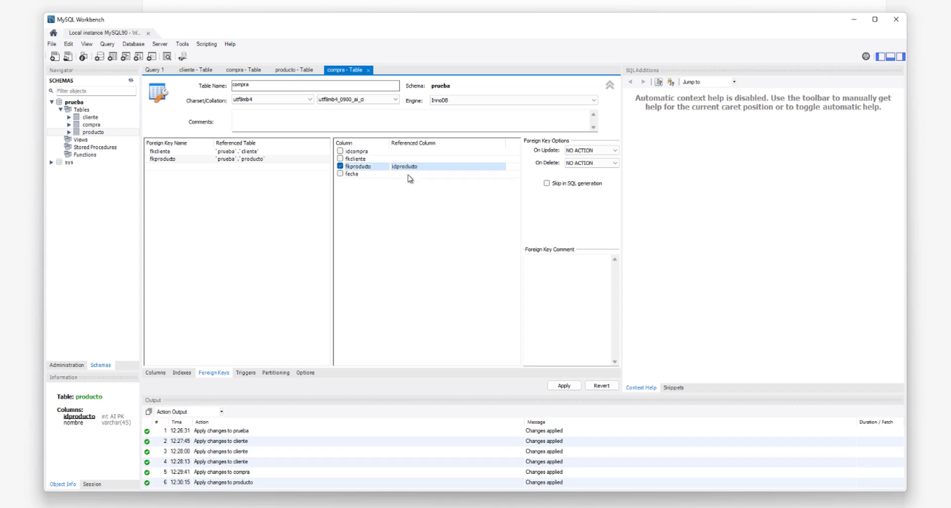
- Review both foreign keys, then apply the script that adds them to the compra table and finish the wizard
left_click(269, 152)
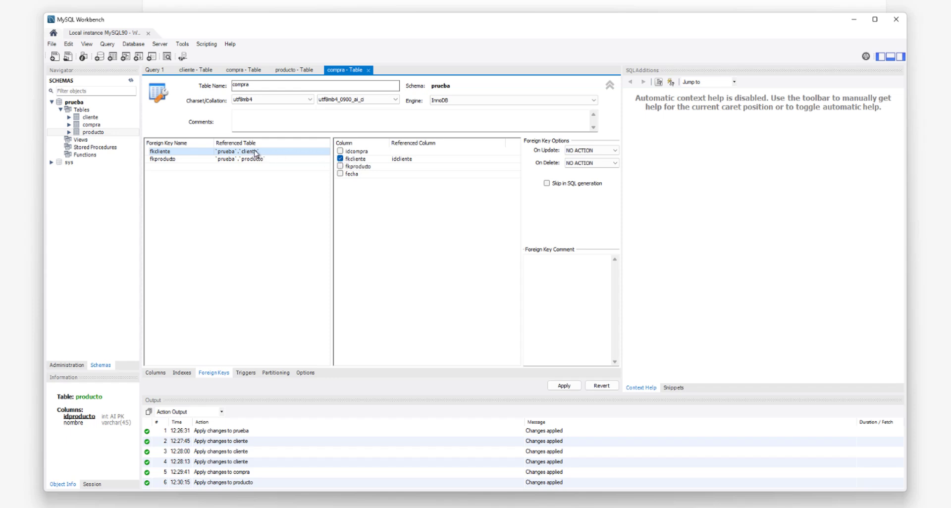
left_click(280, 160)
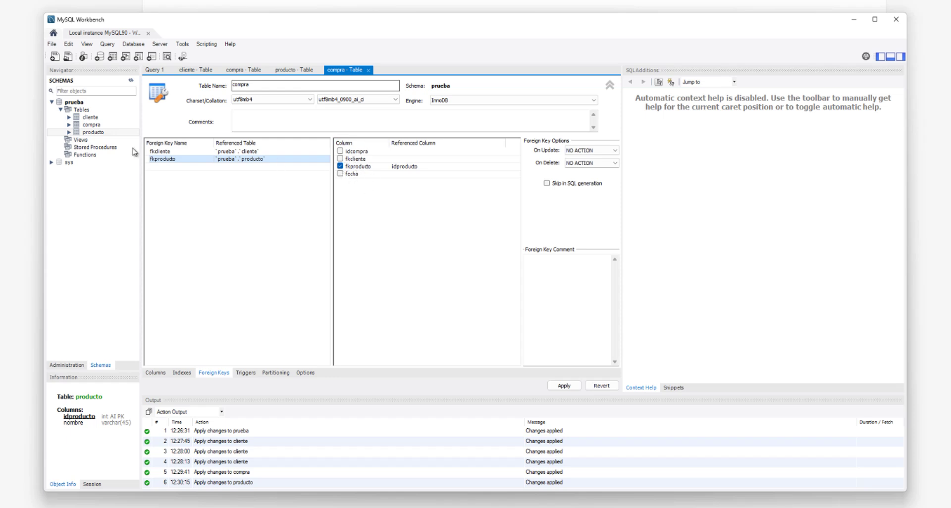
left_click(69, 124)
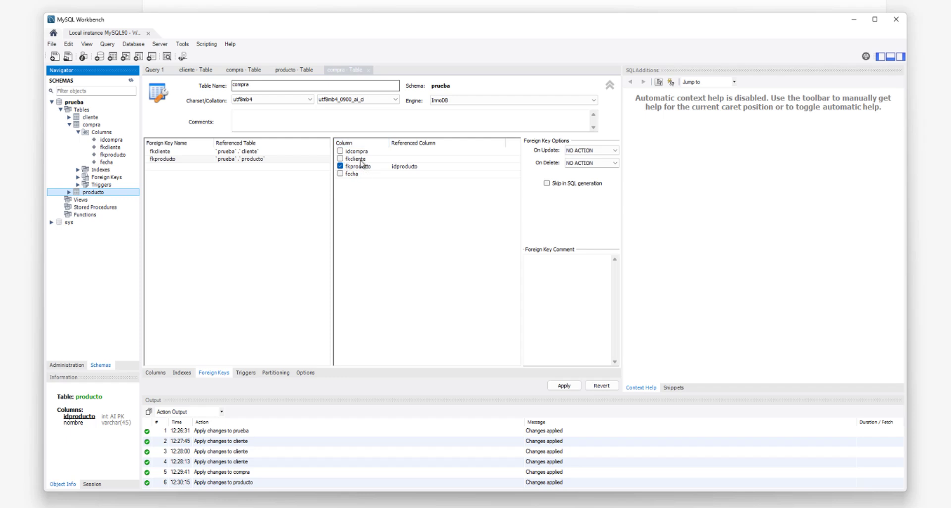
left_click(557, 386)
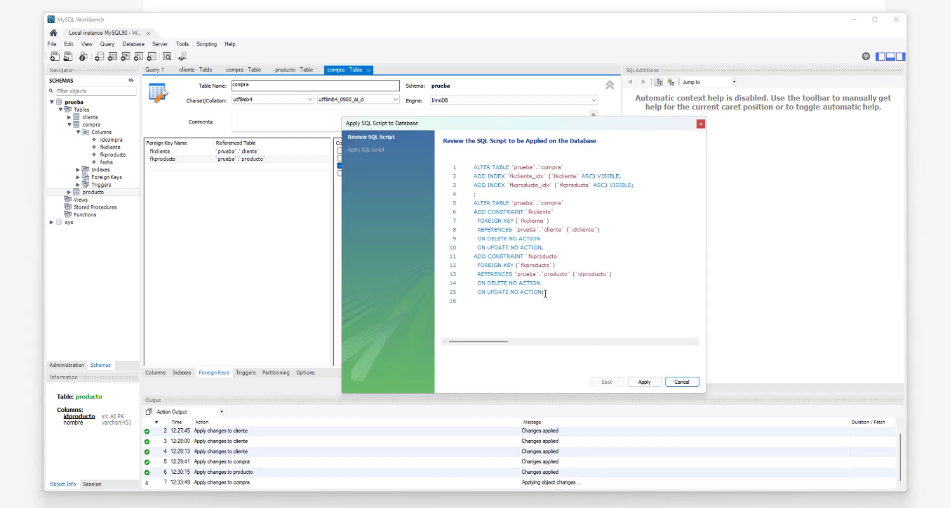
left_click_drag(548, 294, 473, 167)
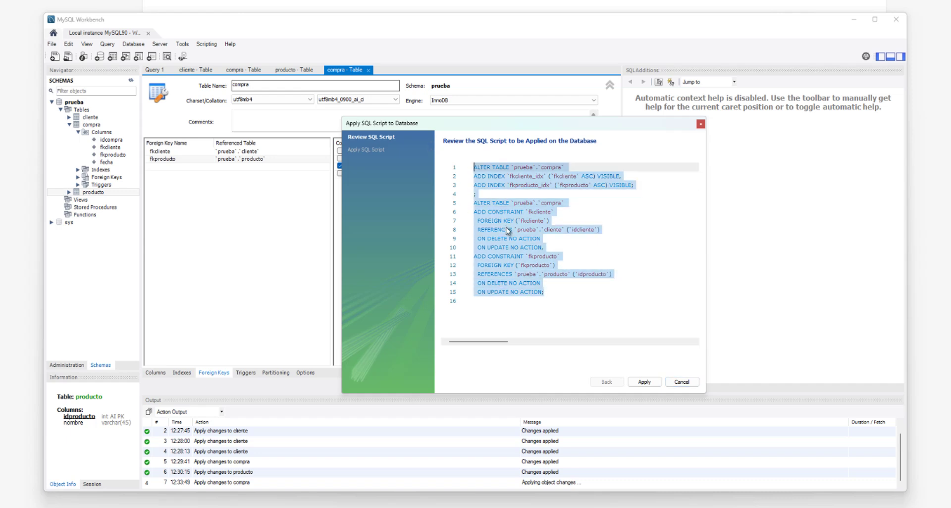
left_click(544, 256)
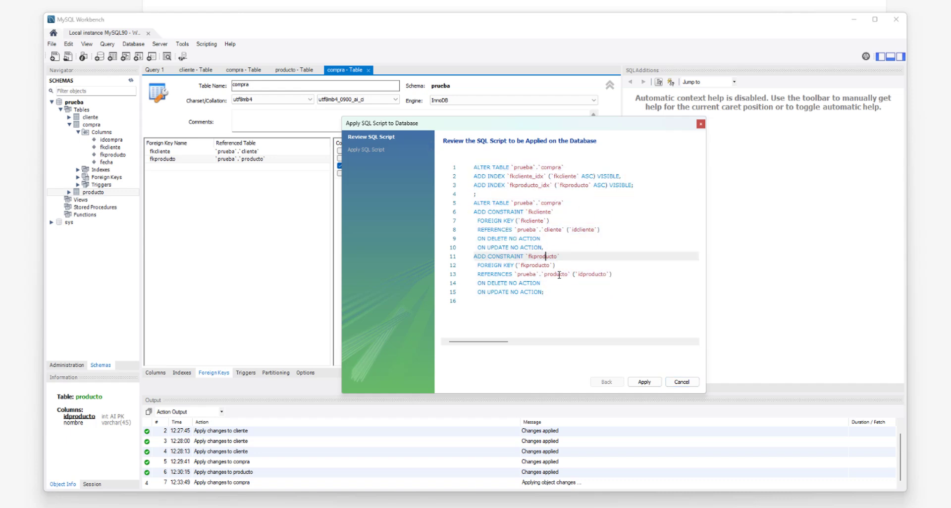
left_click(644, 382)
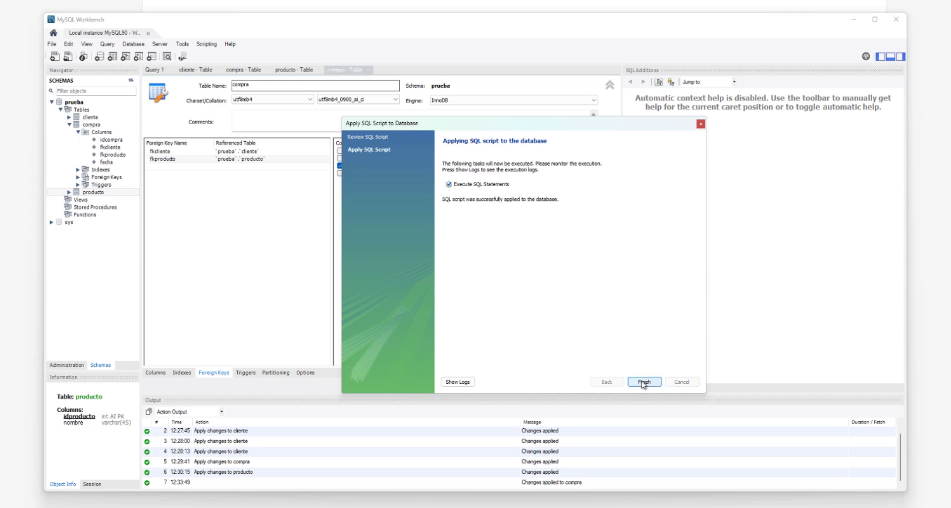
left_click(644, 382)
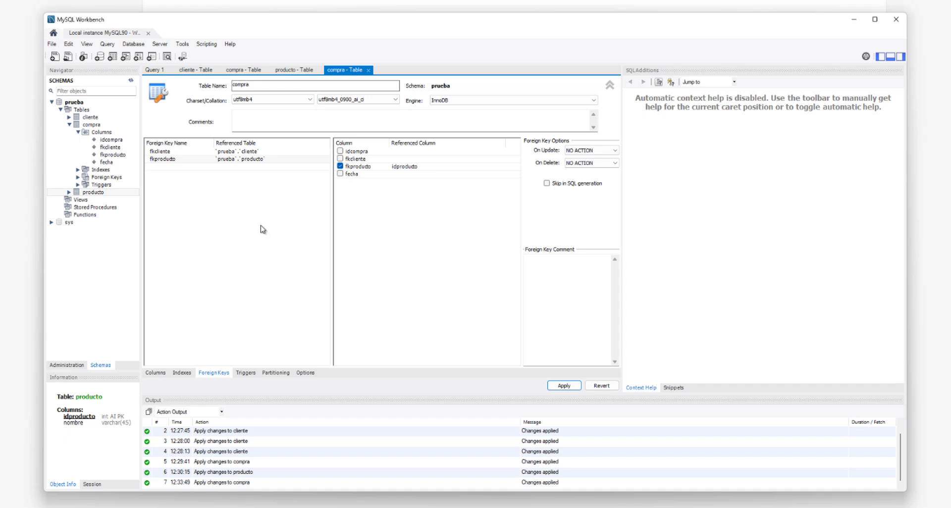
- Examine the indexes of the compra table alongside its foreign keys
left_click(182, 372)
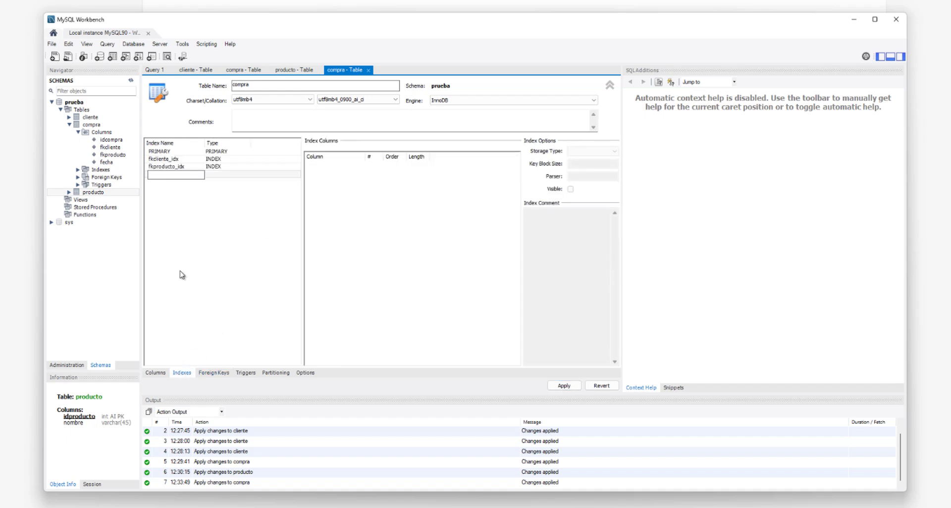
left_click(208, 373)
left_click(181, 373)
left_click(214, 374)
left_click(182, 373)
- Start reverse engineering the database, connecting with the account password, and include the prueba schema
left_click(133, 45)
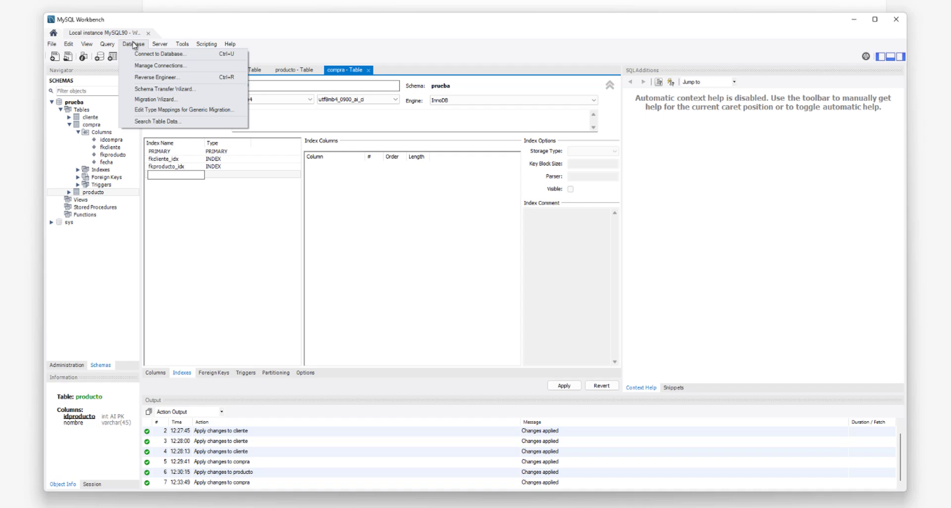
left_click(144, 78)
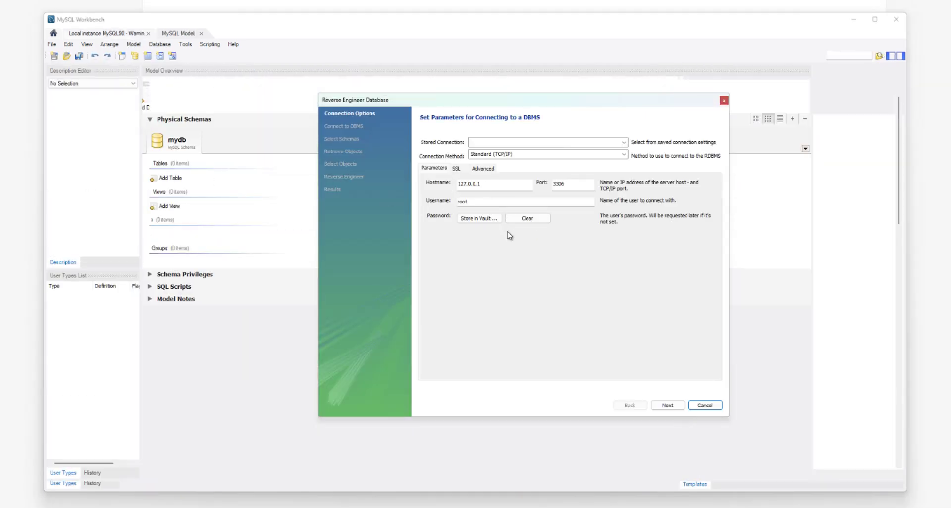
left_click(667, 405)
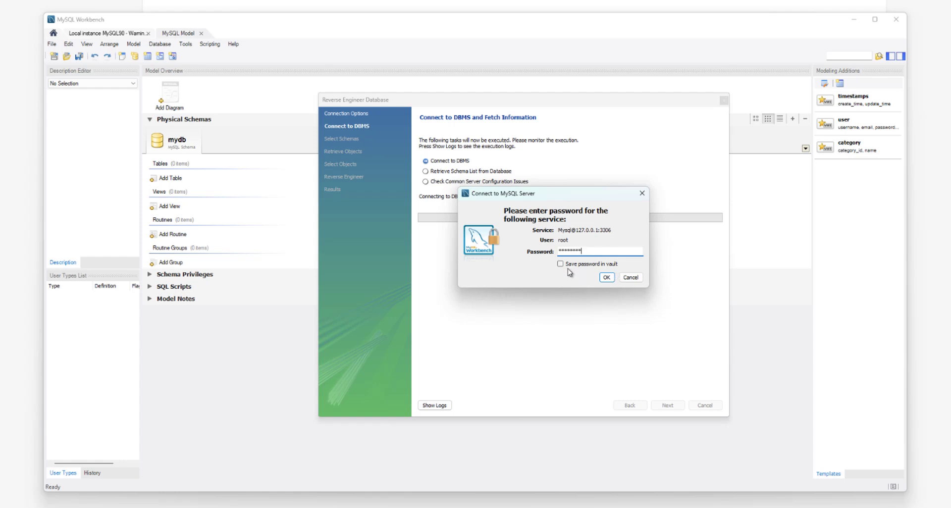
left_click(607, 277)
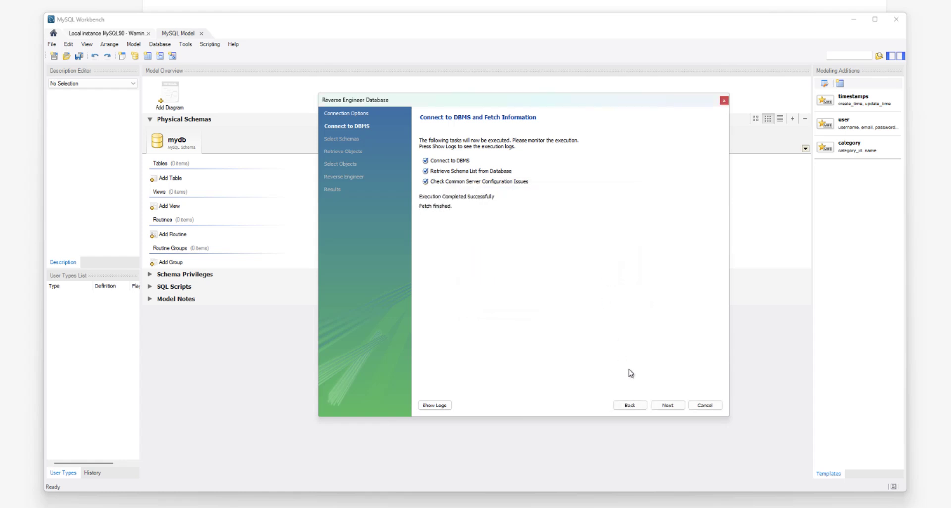
left_click(668, 406)
left_click(424, 165)
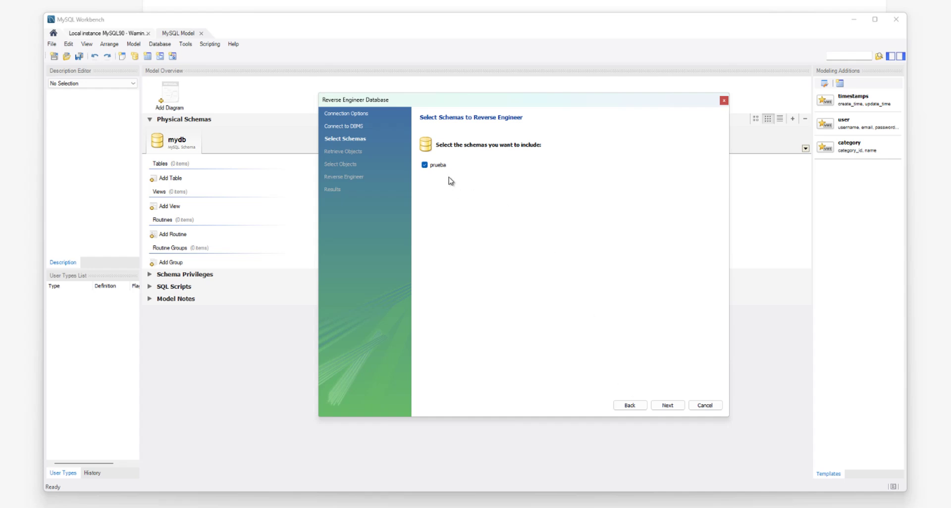
- Retrieve the prueba schema's objects, reverse engineer them onto a diagram, and finish the wizard
left_click(669, 409)
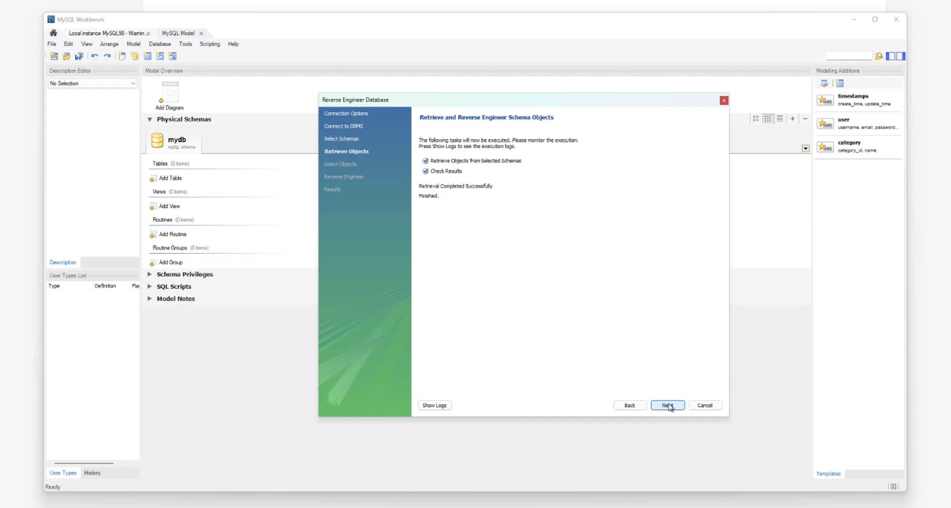
left_click(670, 407)
left_click(668, 406)
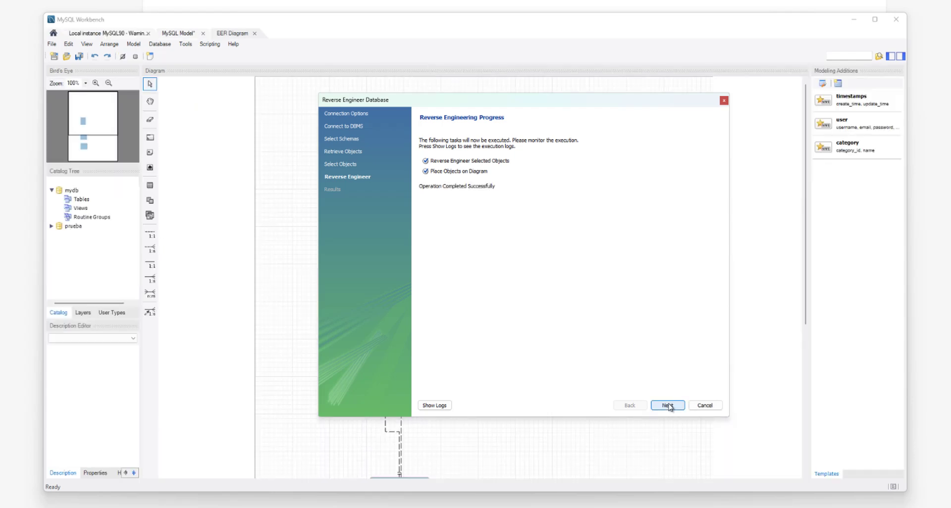
left_click(668, 405)
left_click(668, 406)
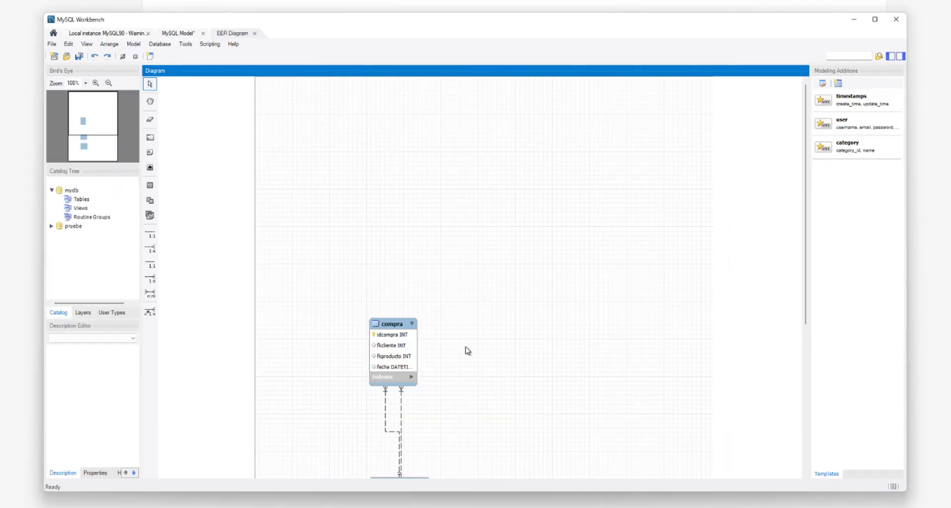
- Rearrange the diagram with compra above and between the other tables, cliente to its lower right and producto to its lower left
scroll(485, 354, "down", 3)
scroll(492, 355, "down", 3)
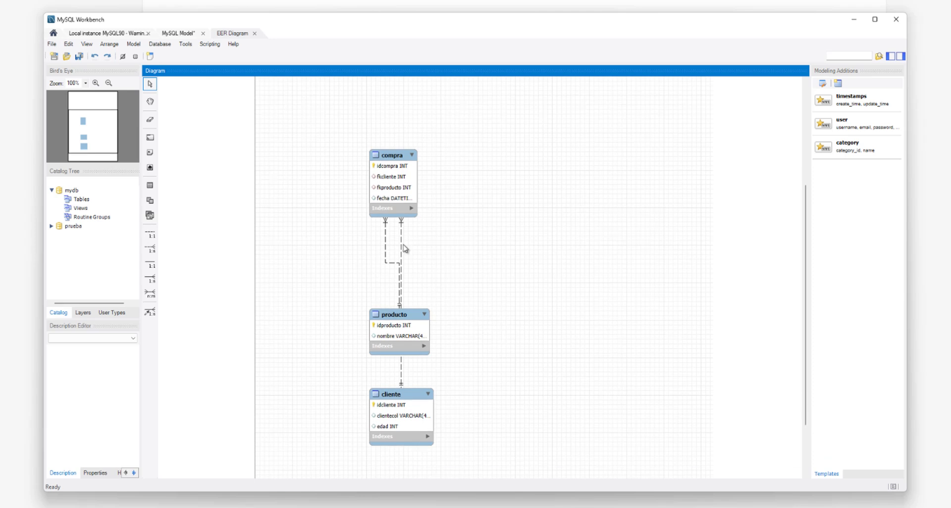
left_click_drag(390, 151, 527, 100)
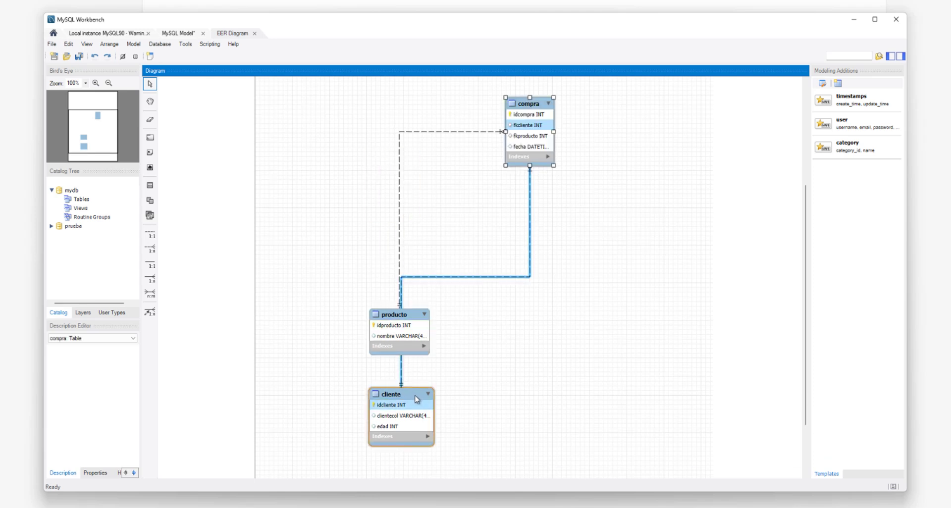
left_click_drag(416, 398, 639, 301)
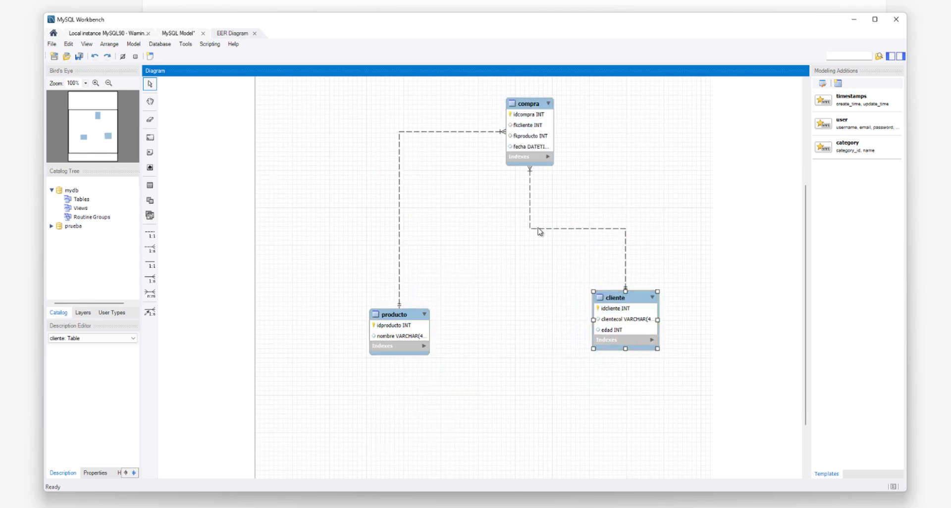
left_click_drag(400, 314, 353, 314)
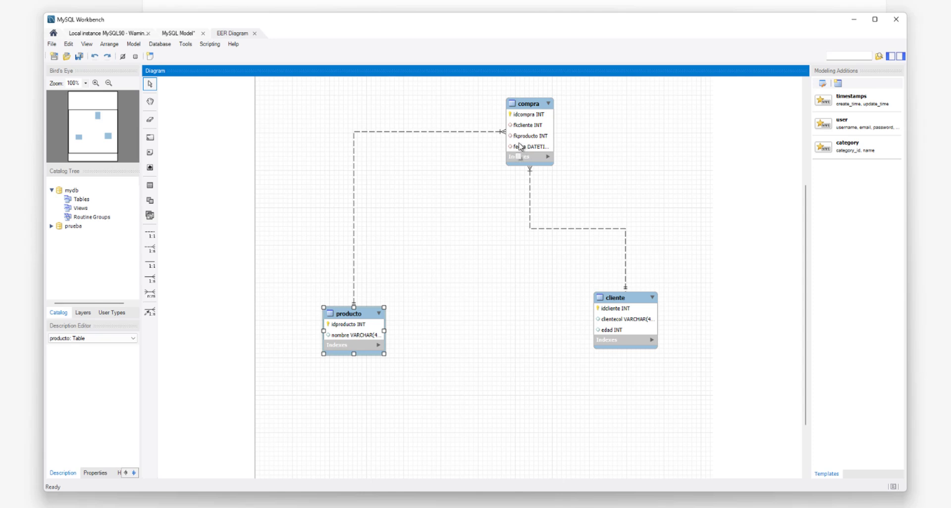
- Expand the indexes of the compra, cliente and producto tables in the diagram
left_click(548, 157)
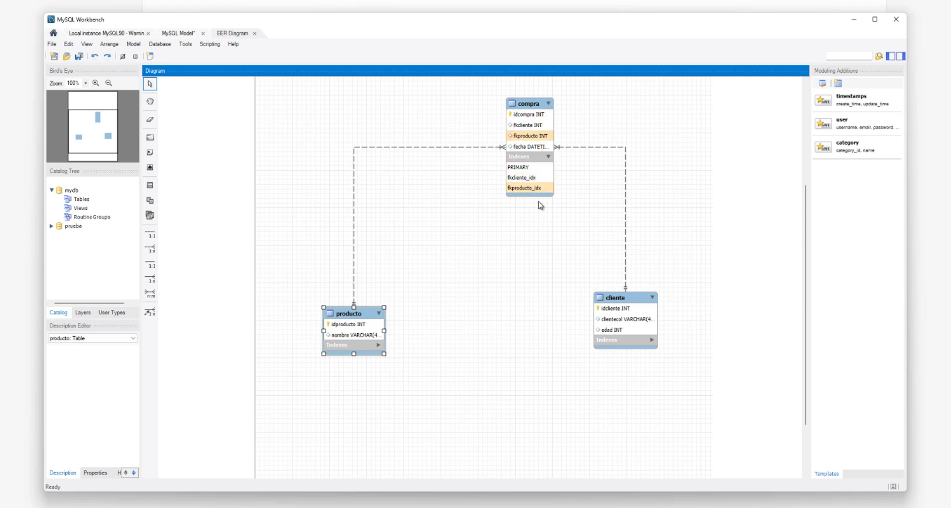
left_click(651, 341)
left_click(652, 341)
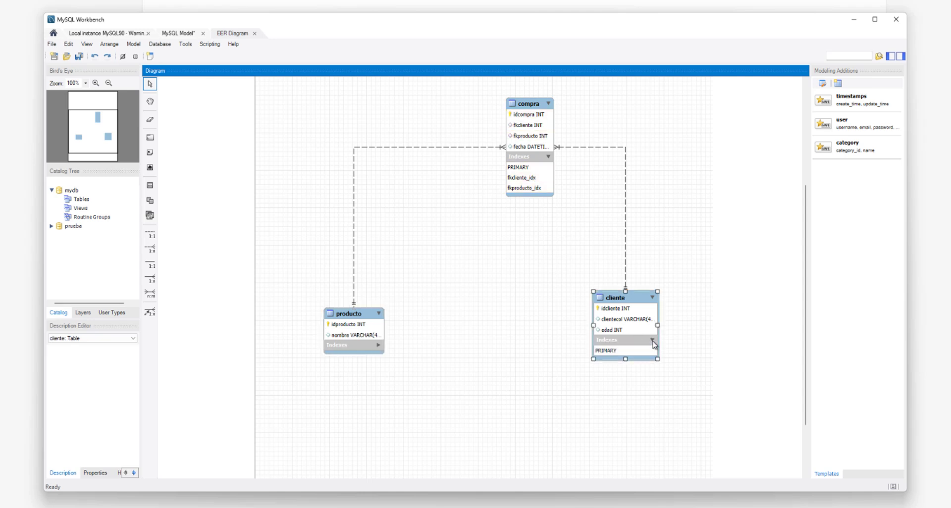
left_click(377, 347)
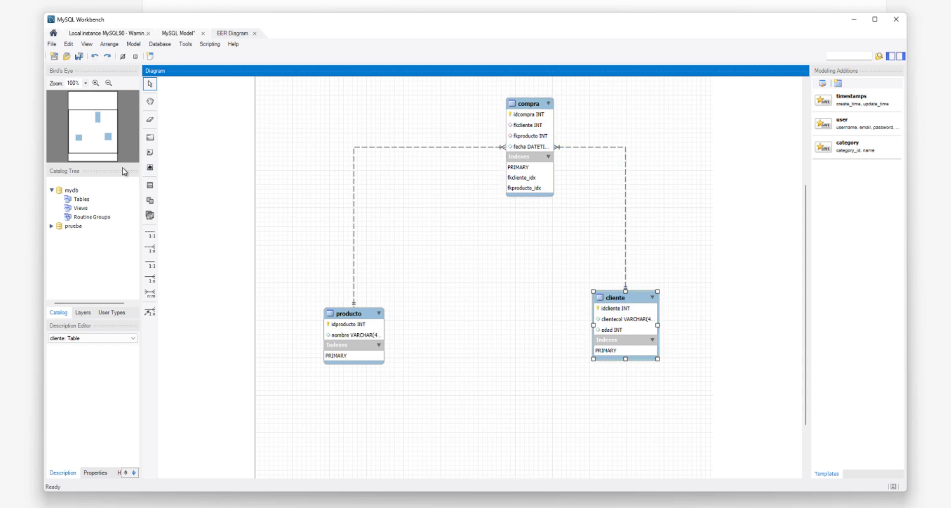
- Return to the local database connection and review the foreign keys of the compra table
left_click(181, 34)
left_click(110, 35)
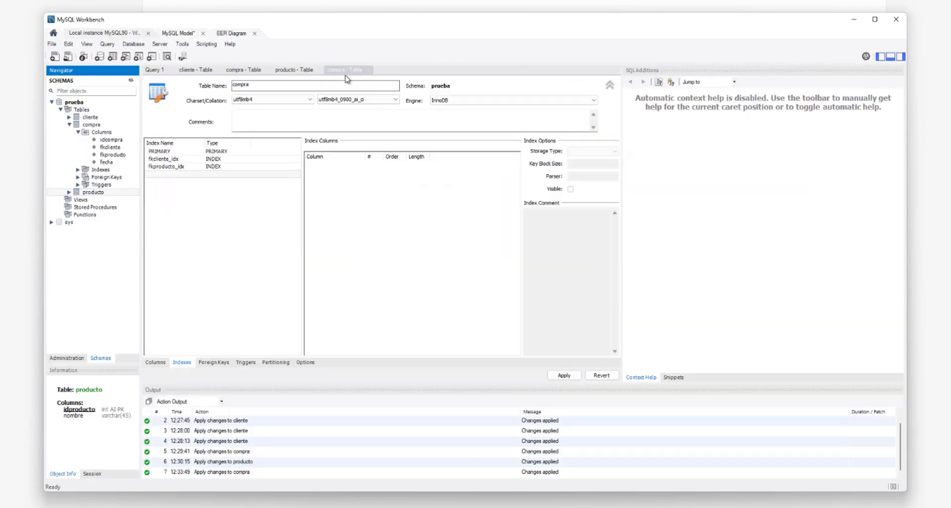
left_click(214, 362)
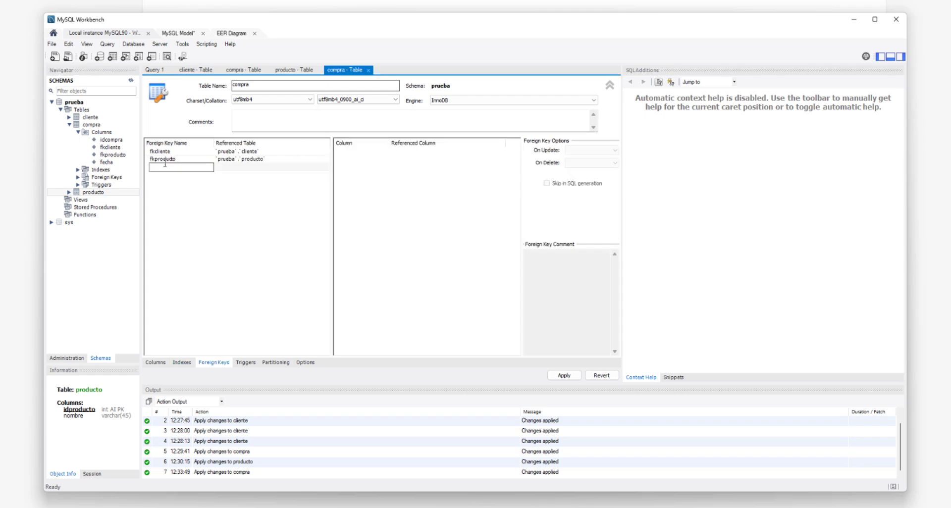
left_click(70, 124)
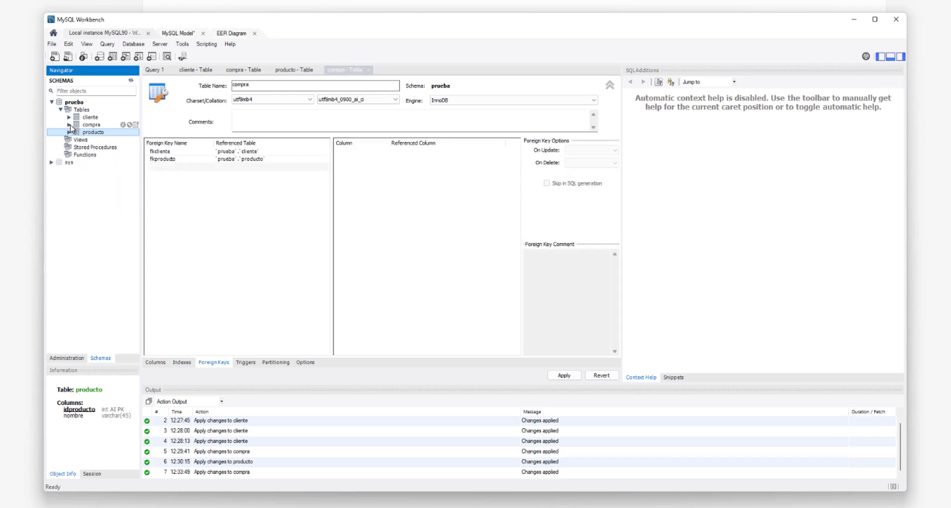
- Reopen the cliente table for alteration and examine its columns and foreign keys
left_click(87, 118)
double_click(87, 118)
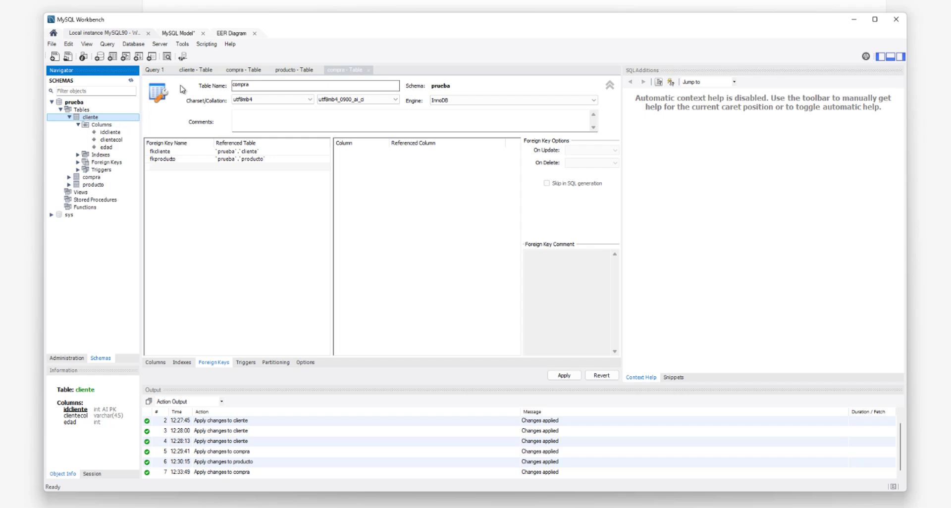
left_click(198, 71)
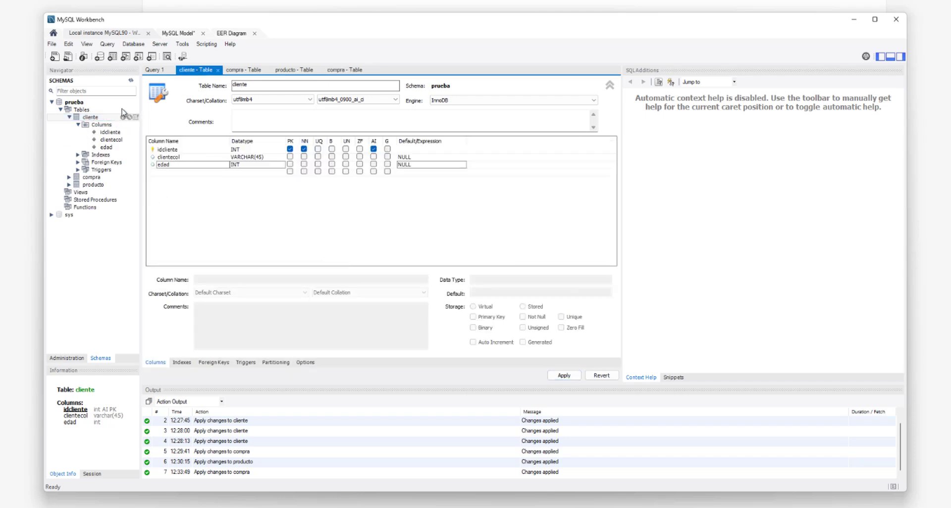
left_click(218, 70)
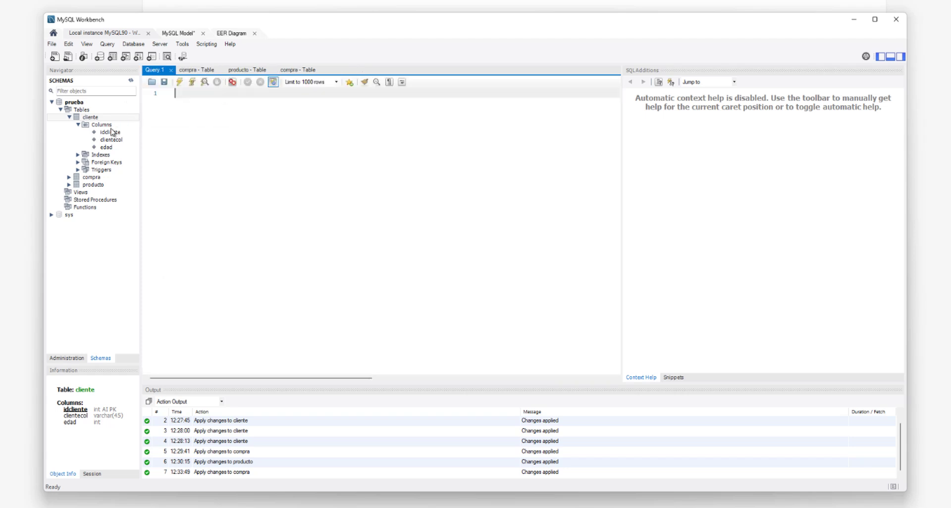
right_click(89, 118)
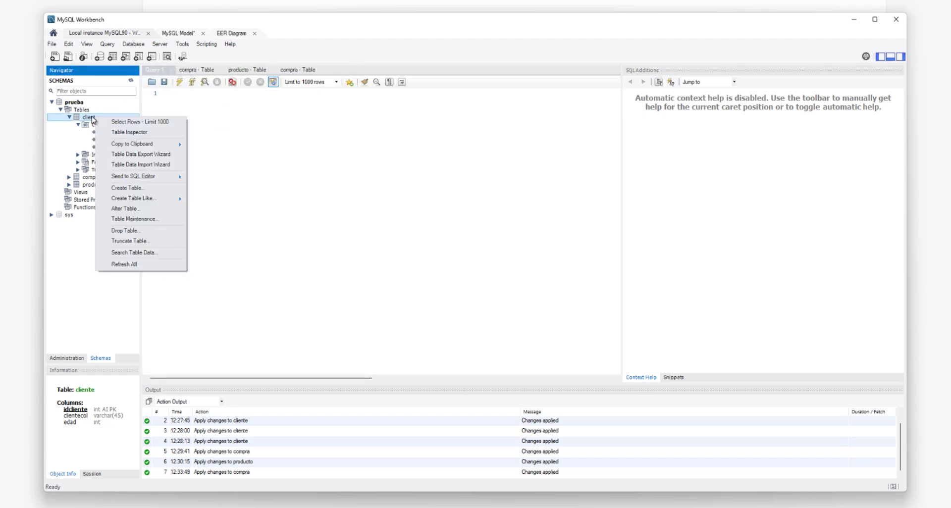
left_click(127, 210)
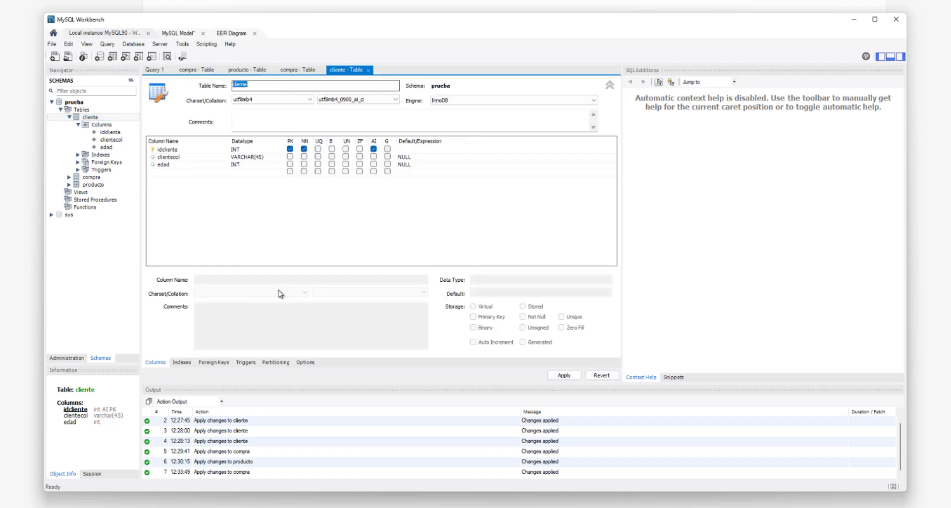
left_click(211, 362)
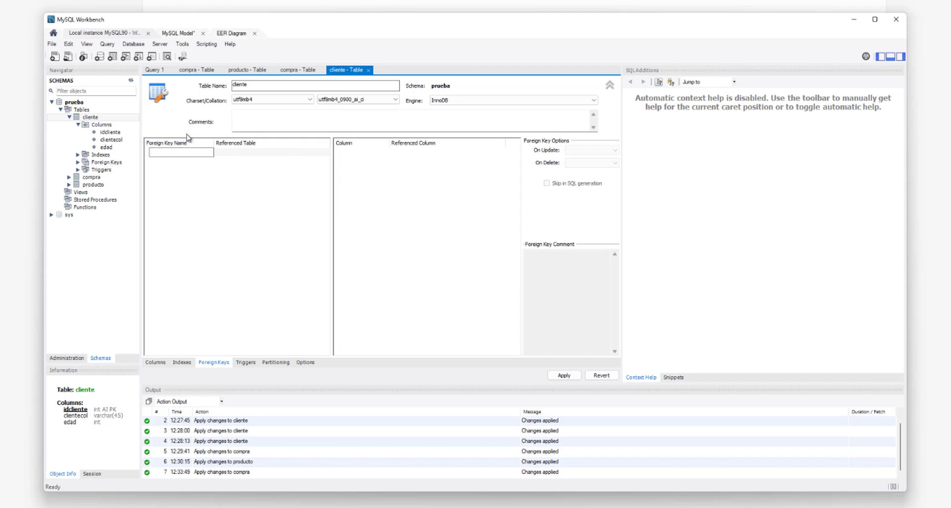
- Create a new SQL script containing "select * from clientes" and try to execute it
left_click(54, 58)
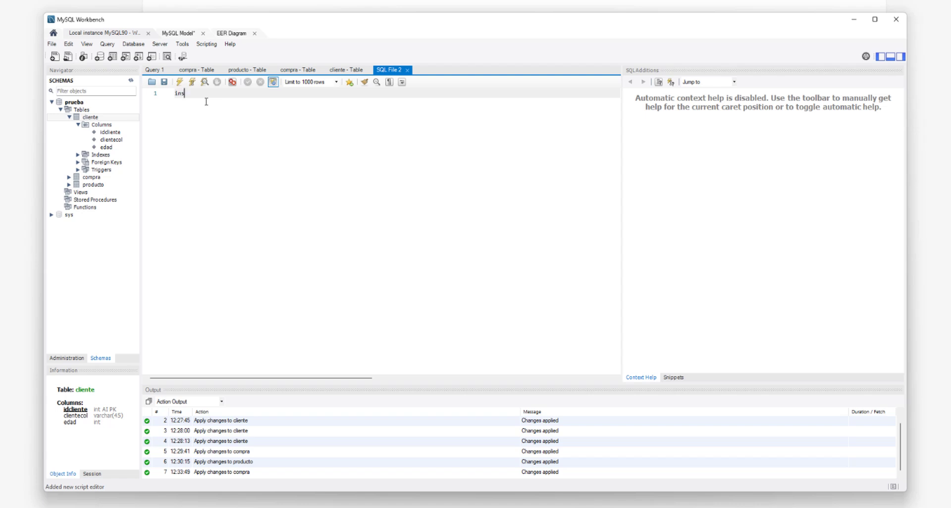
type("insrte")
left_click(161, 94)
type("se")
type("lect * from clientes")
left_click_drag(246, 92, 175, 93)
left_click(180, 81)
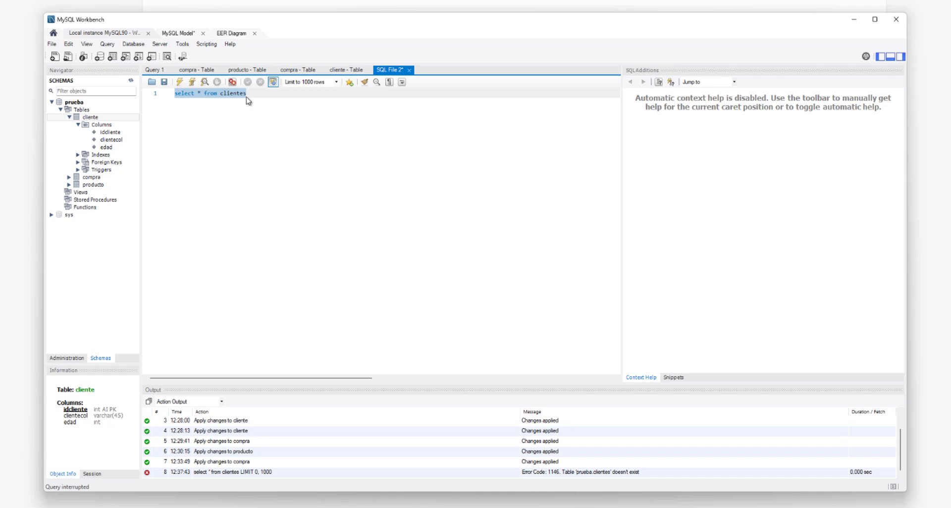
left_click(180, 82)
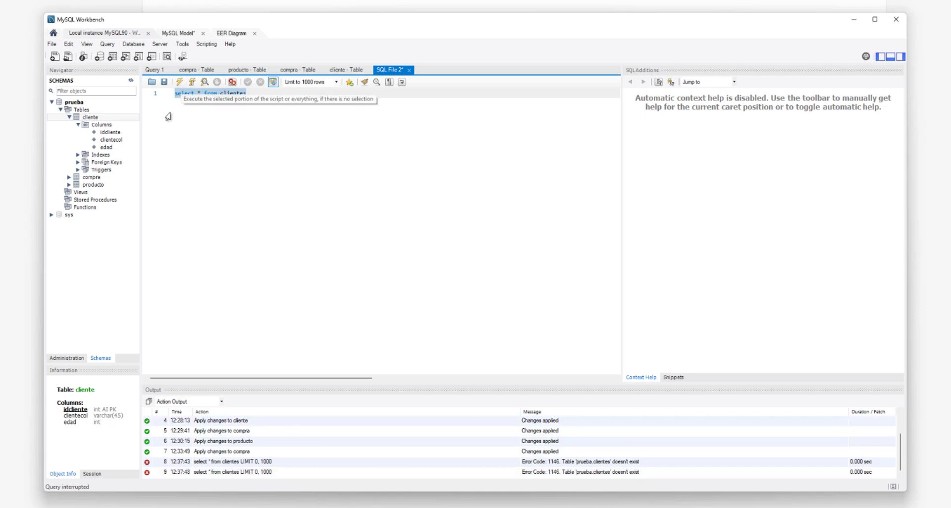
- Correct the table name so the query reads "select * from cliente", and execute it with prueba as the default schema
double_click(79, 103)
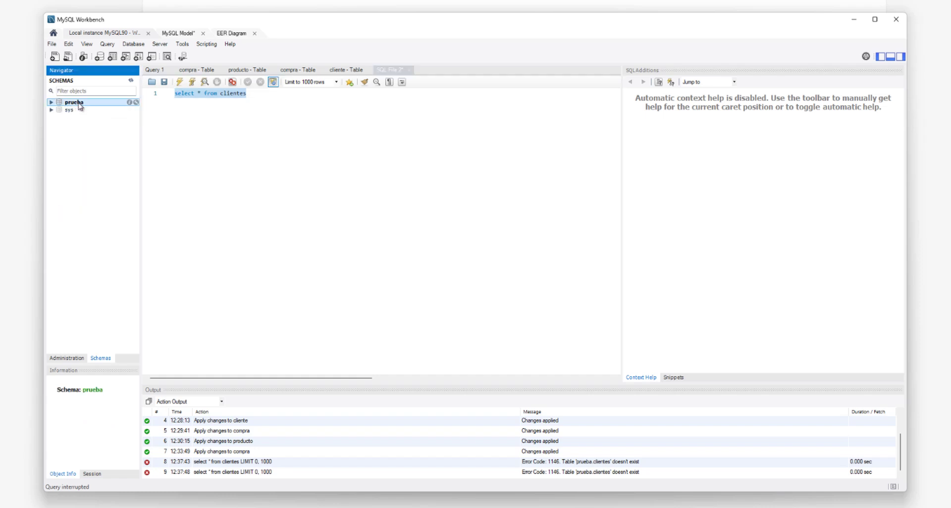
left_click(51, 102)
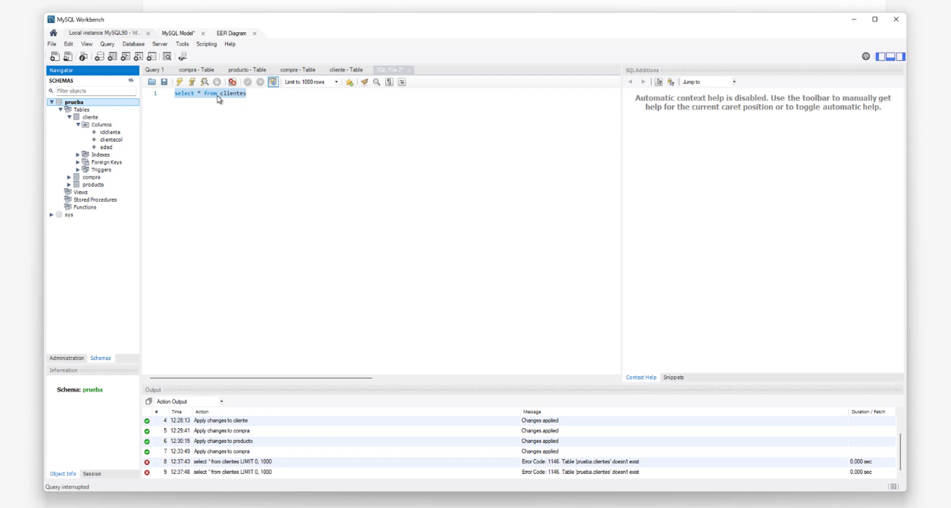
left_click(248, 93)
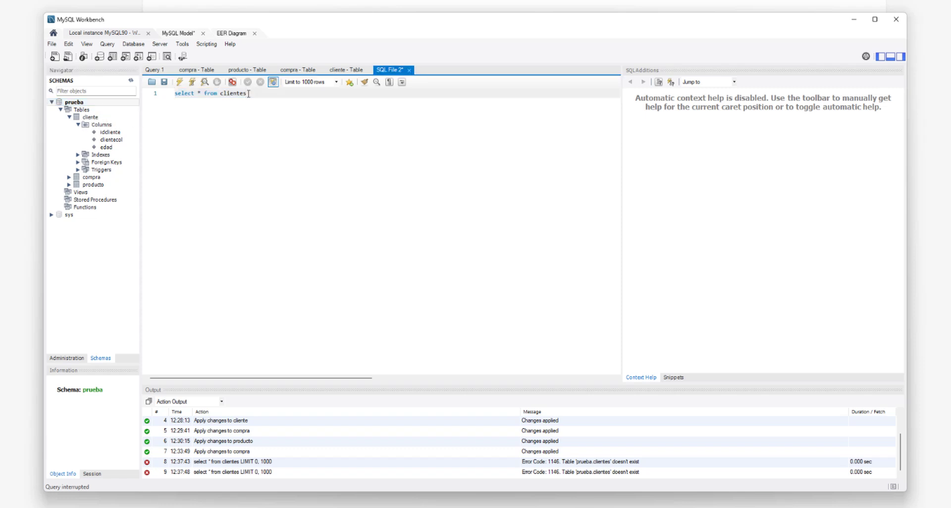
left_click_drag(255, 94, 170, 95)
left_click(180, 83)
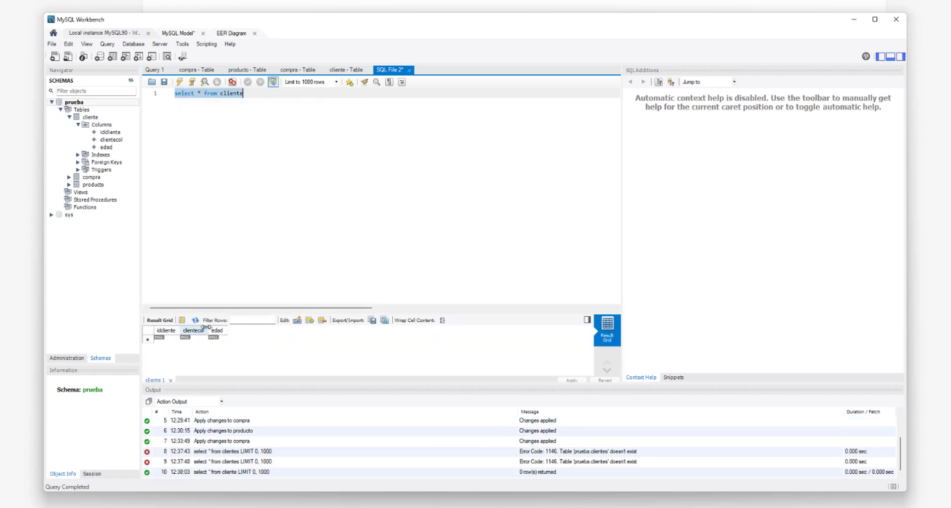
left_click(189, 338)
key("BackSpace")
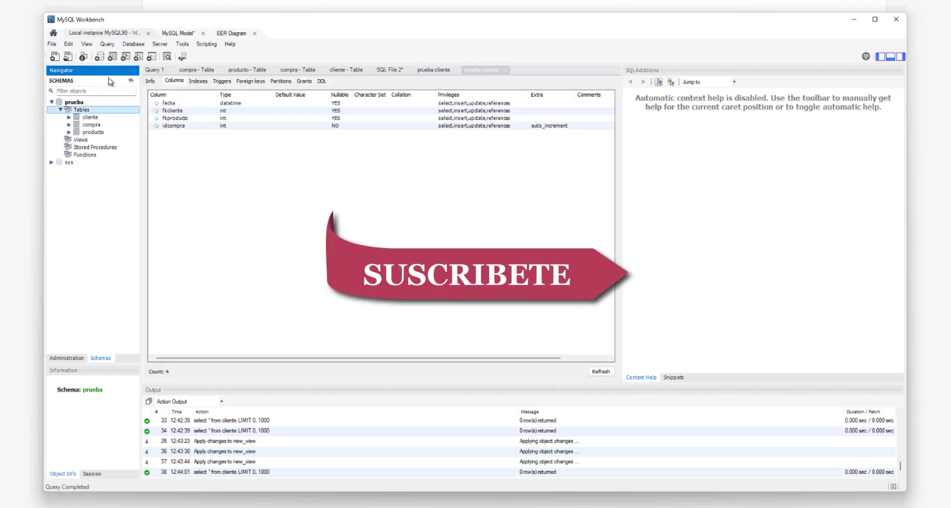
- Collapse the Tables folder and the prueba schema in the schema tree
left_click(60, 109)
left_click(52, 102)
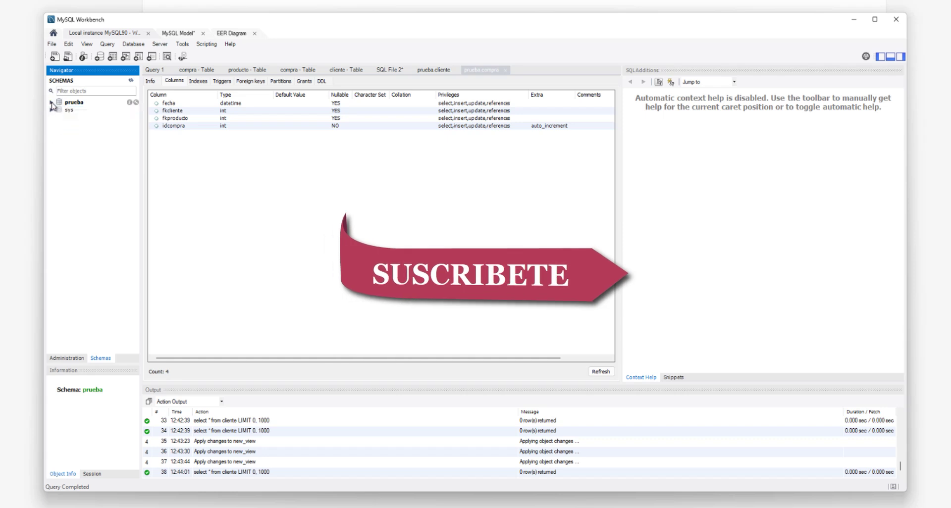